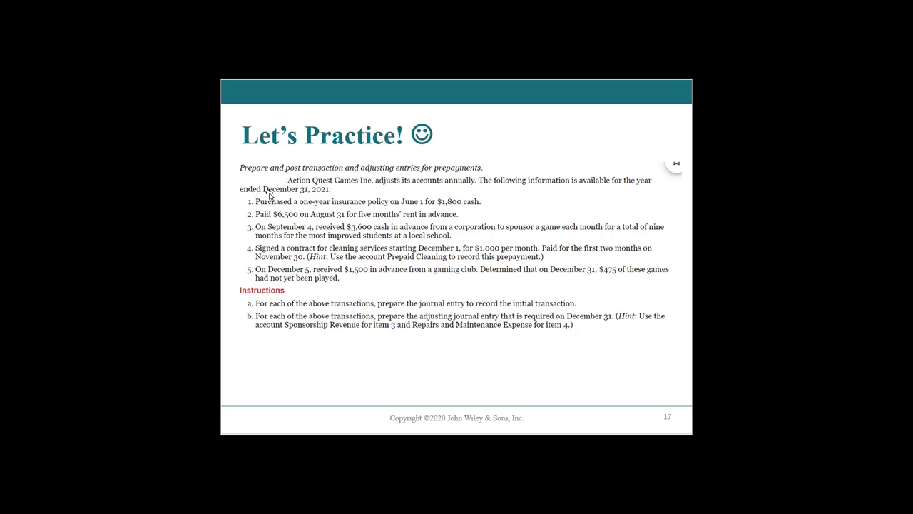
- Select the Action Quest Games practice problem text box on the PowerPoint slide
left_click(316, 203)
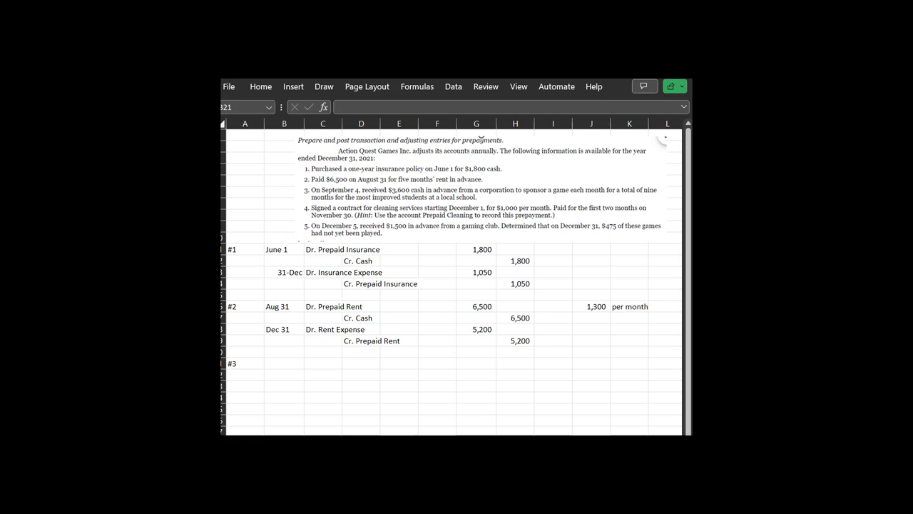
- Enter the Sept 4 debit line for #3: Dr. Cash with 3600 in G21
left_click(318, 368)
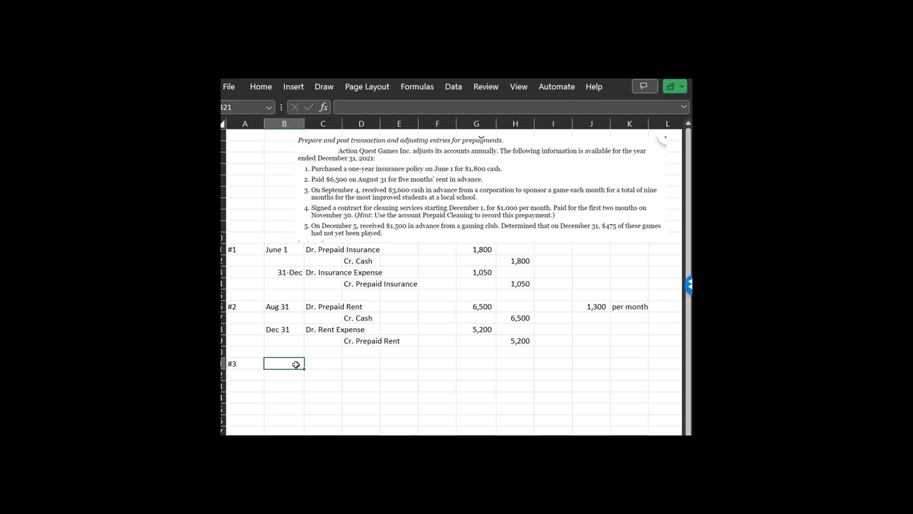
type("'Sept 4")
key("Tab")
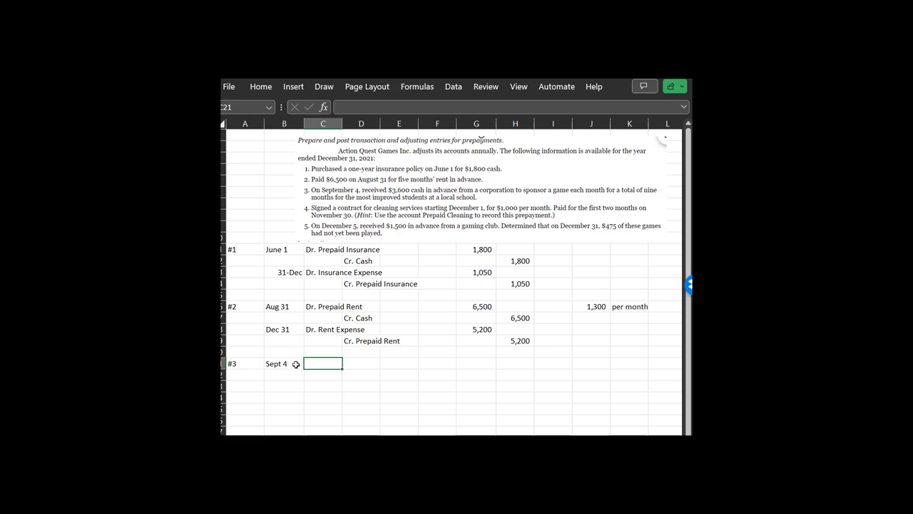
type("Dr. Cash")
key("Tab")
key("Tab")
key("Tab")
key("Tab")
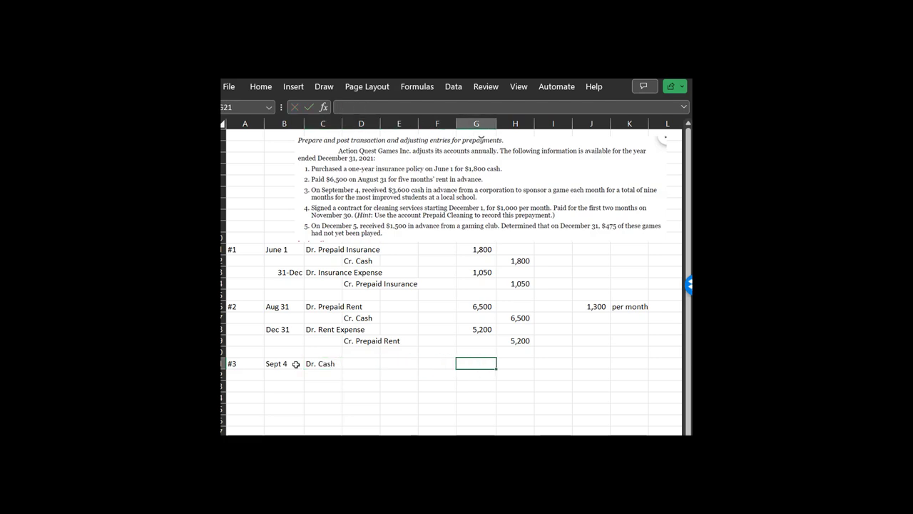
type("3600")
key("Return")
- Add the Cr. Deferred Revenue line with amount =G21 (3,600) in H22
key("Left")
key("Left")
key("Left")
key("Left")
key("Left")
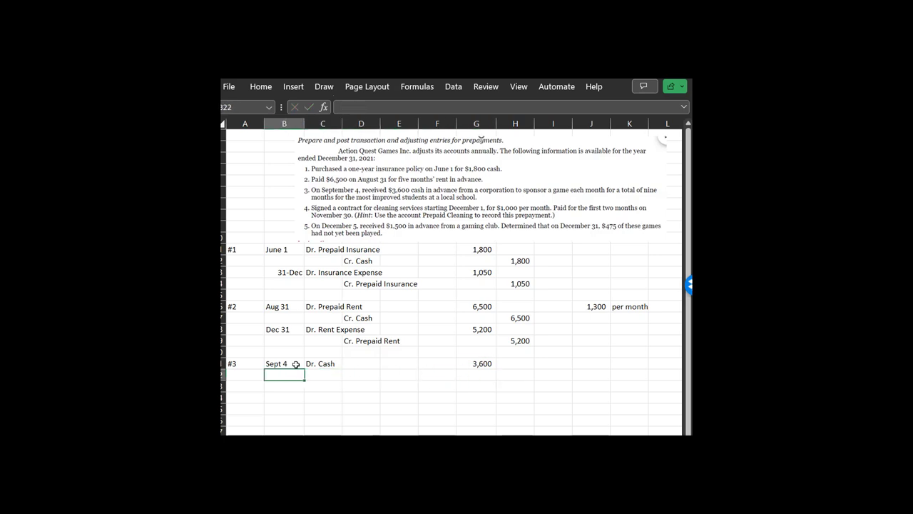
key("Right")
key("Right")
type("Cr. Deferred")
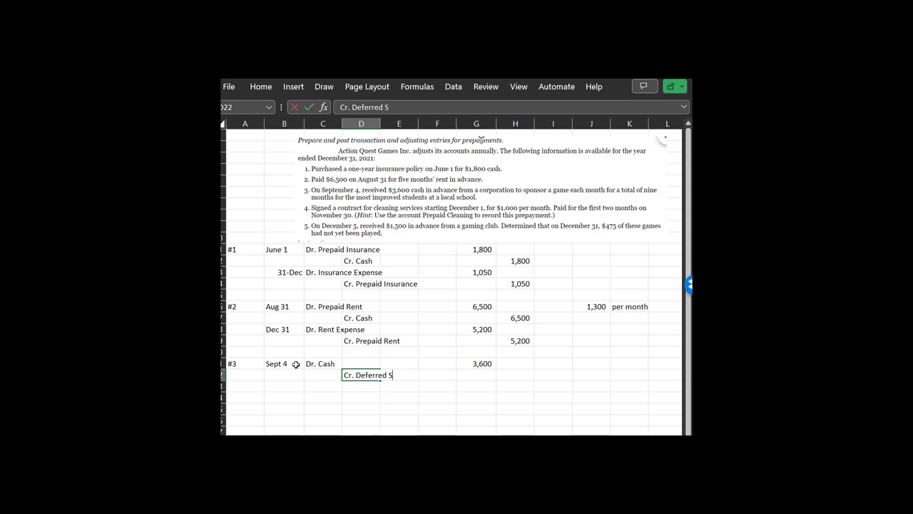
type(" Revenue")
key("Right")
key("Right")
key("Right")
key("Right")
type("=G21")
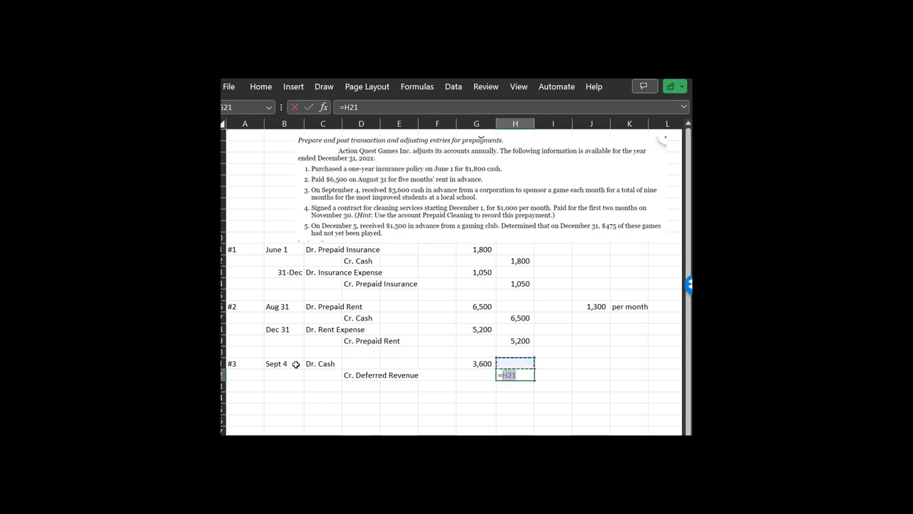
key("Return")
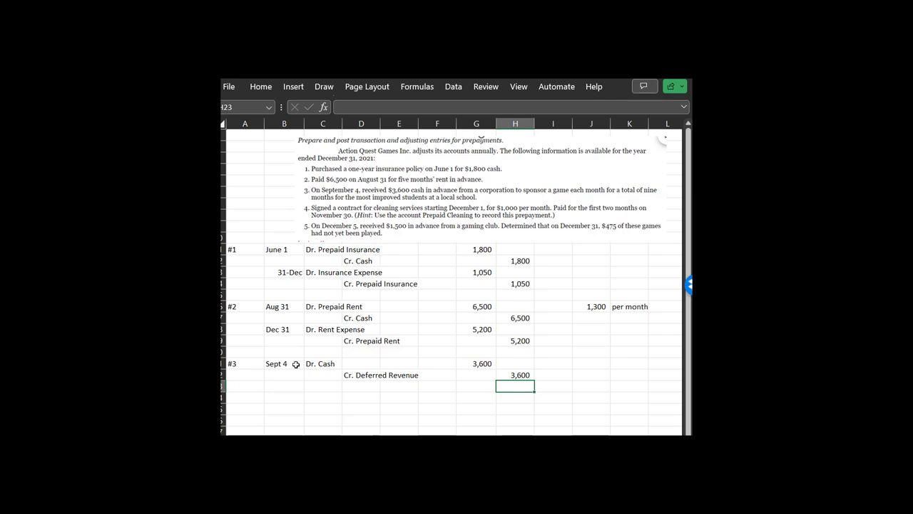
- Enter the adjusting entry date as the text 'Dec 31' in B23
key("Left")
key("Left")
key("Left")
key("Left")
key("Left")
key("Left")
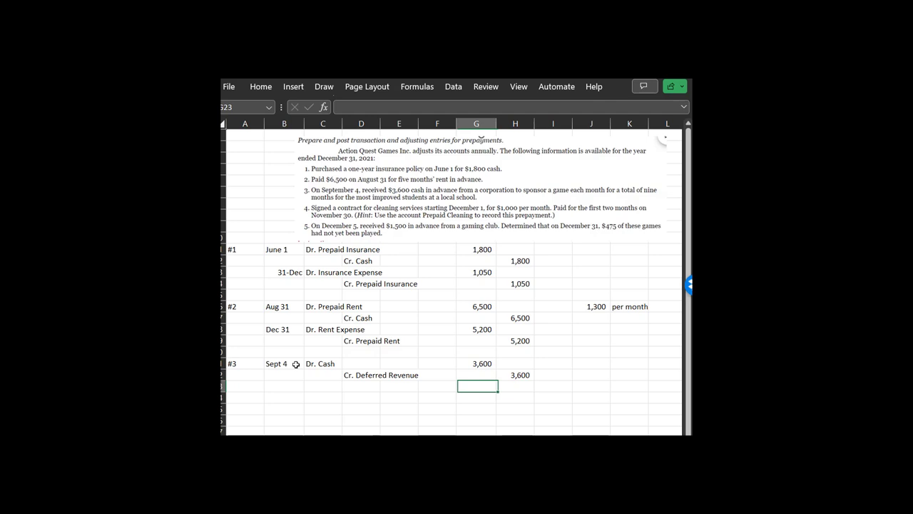
type("December 31")
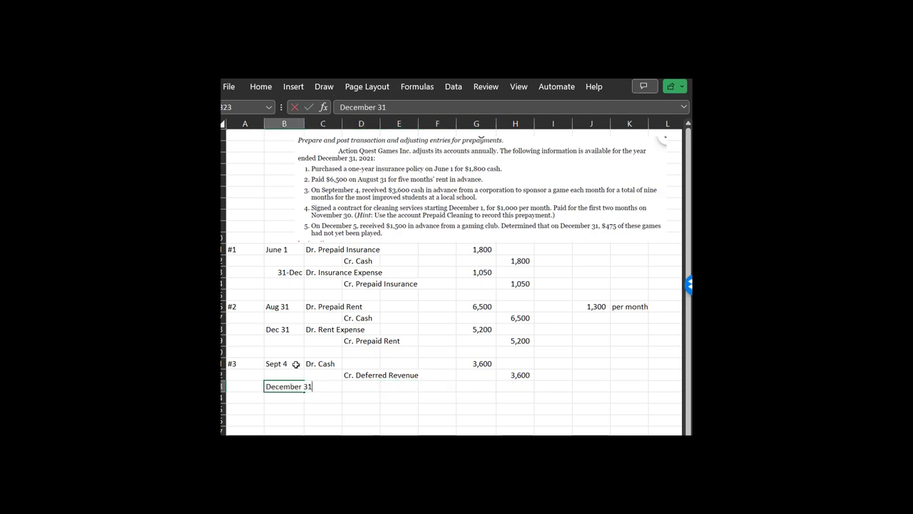
key("Return")
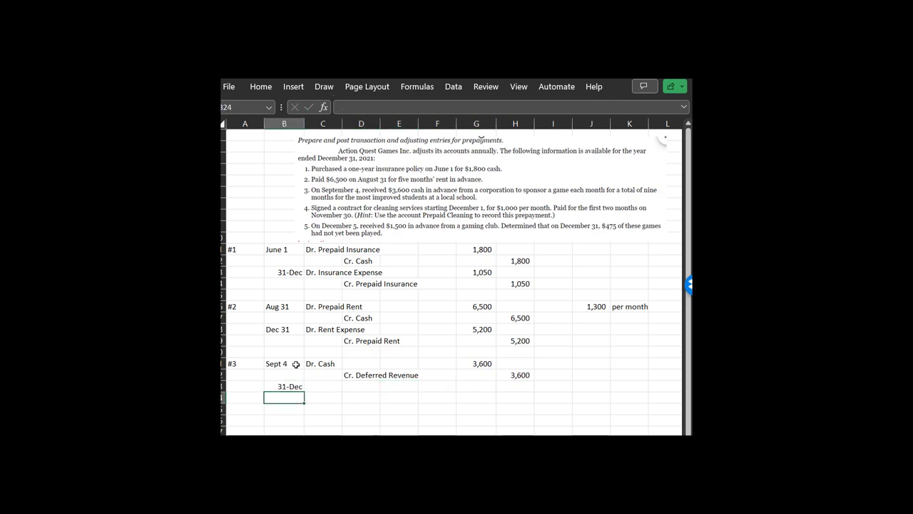
key("Up")
type("'Decemb")
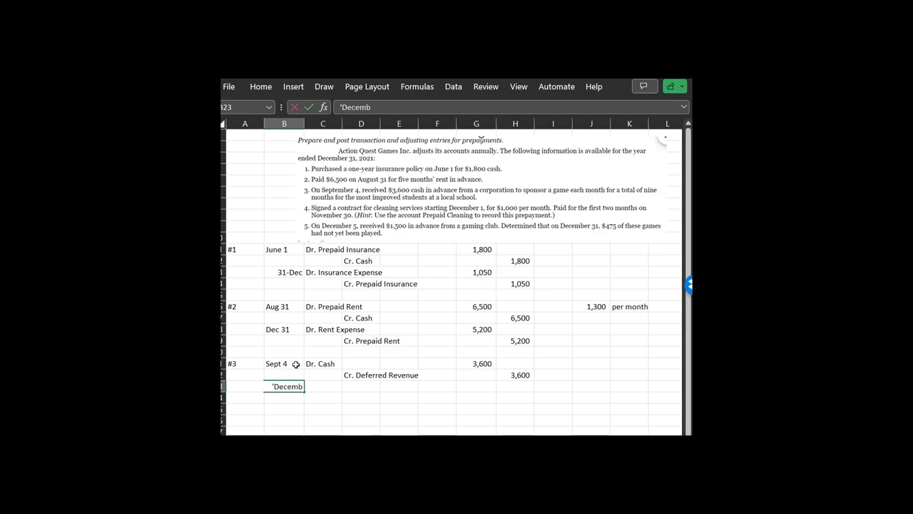
type("er 31")
key("BackSpace")
key("BackSpace")
key("BackSpace")
key("BackSpace")
key("BackSpace")
key("BackSpace")
key("BackSpace")
key("BackSpace")
key("BackSpace")
type("c 31")
key("Return")
key("Up")
key("Right")
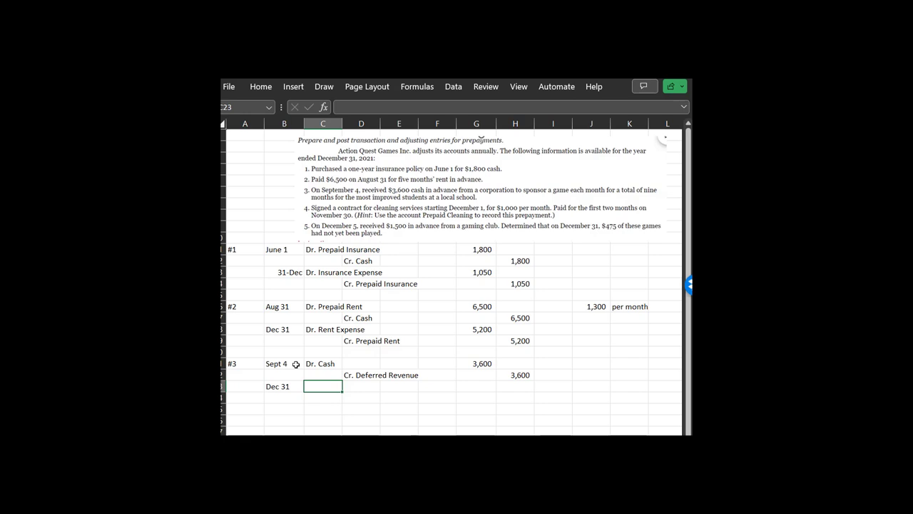
- Add the account lines Dr. Deferred Revenue and indented Cr. Revenue
type("Dr. C")
key("BackSpace")
key("BackSpace")
type("Deferred Reven")
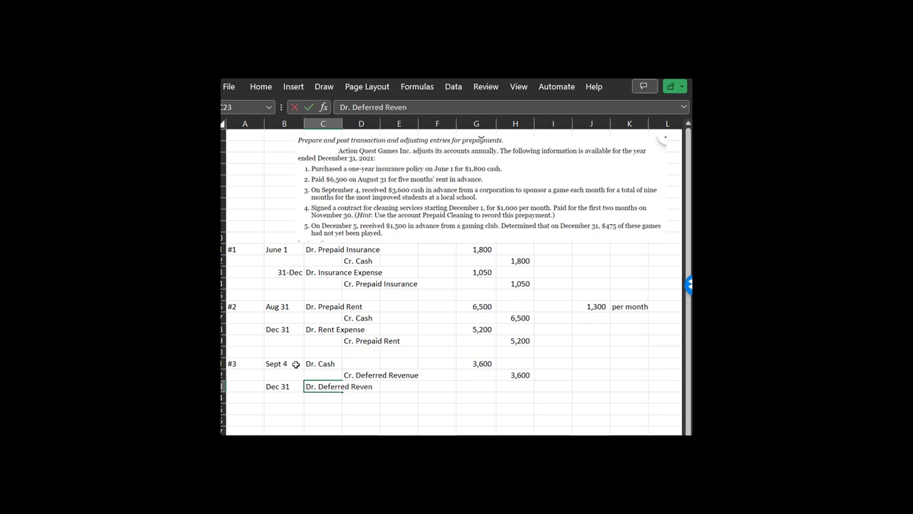
type("ue")
key("Return")
key("Right")
type("Cr. D")
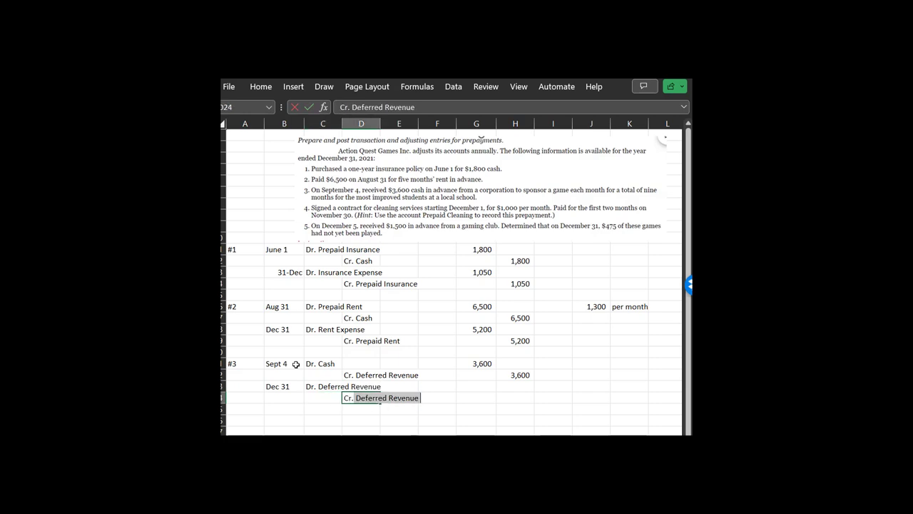
key("BackSpace")
key("BackSpace")
type("Revenue")
key("Up")
- Set the Deferred Revenue debit to =(4/9)*H22, giving 1,600
key("Right")
key("Right")
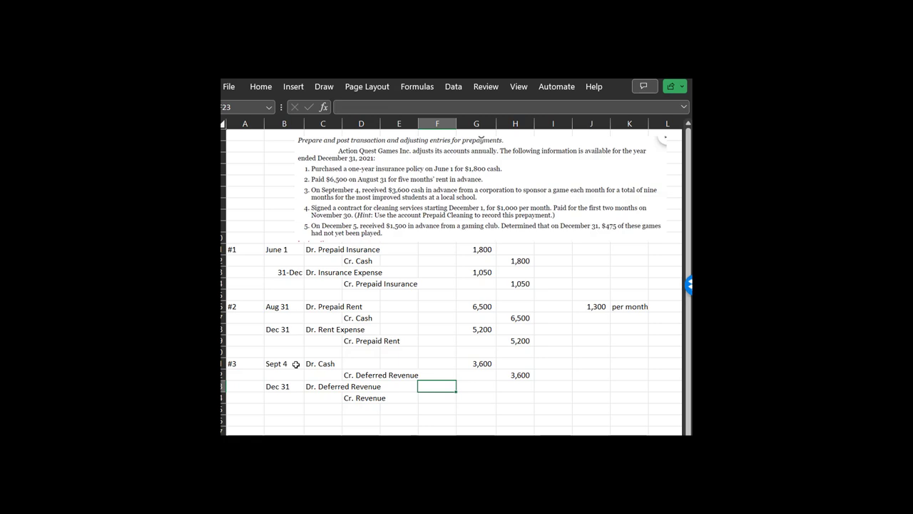
key("Right")
key("Right")
key("Left")
type("=(")
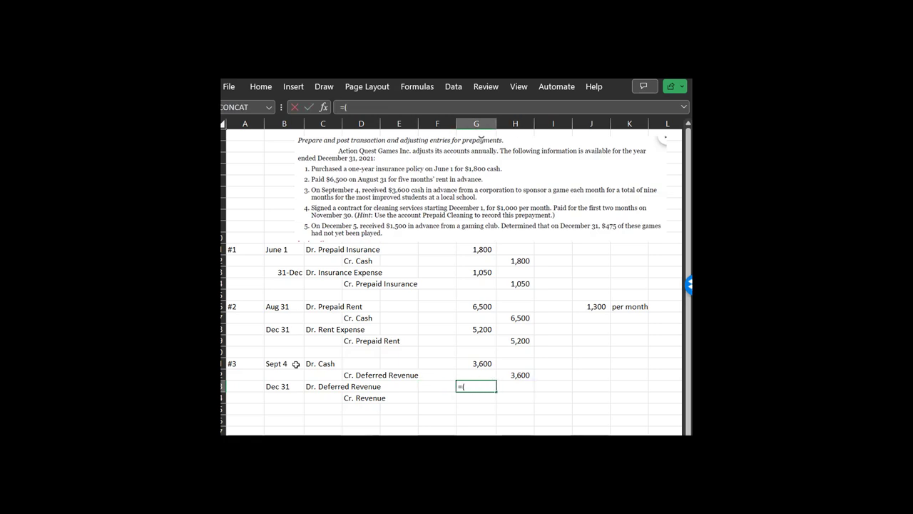
type("4/9)*")
key("Up")
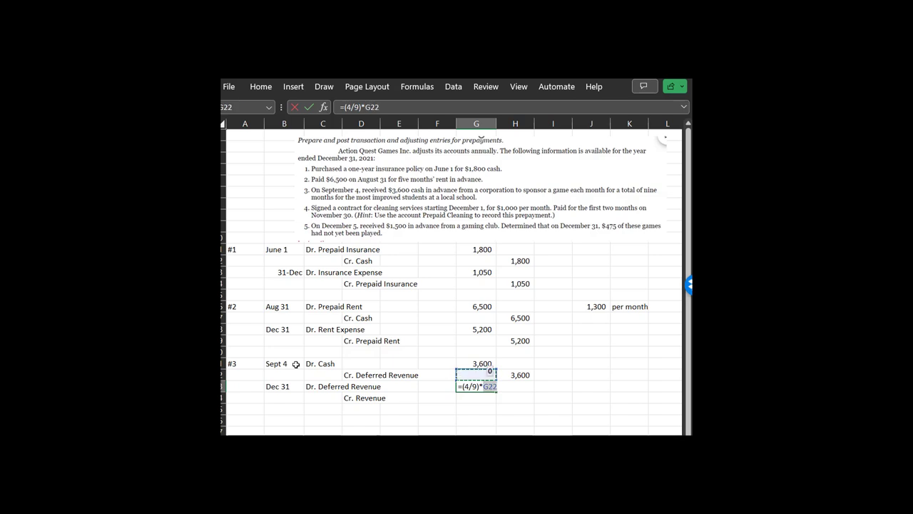
key("Right")
key("Return")
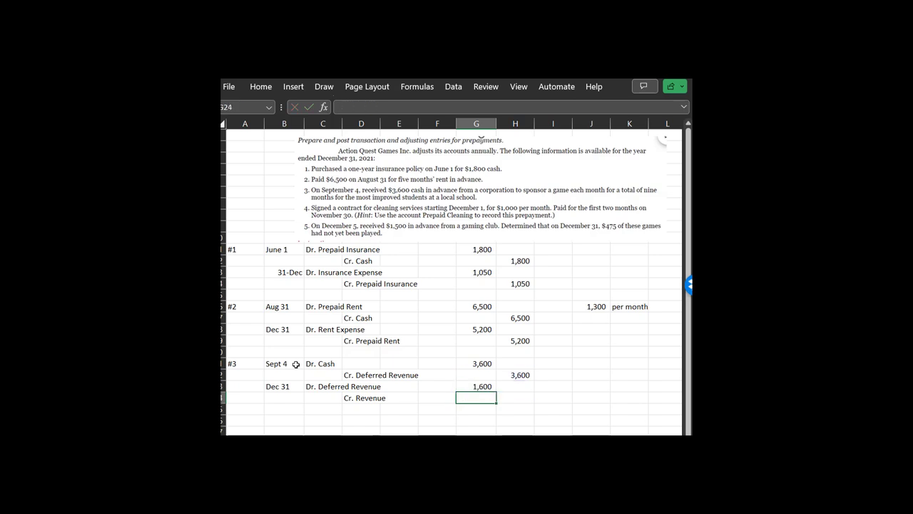
- Set the Revenue credit to =G23 so it matches the 1,600 debit
key("Up")
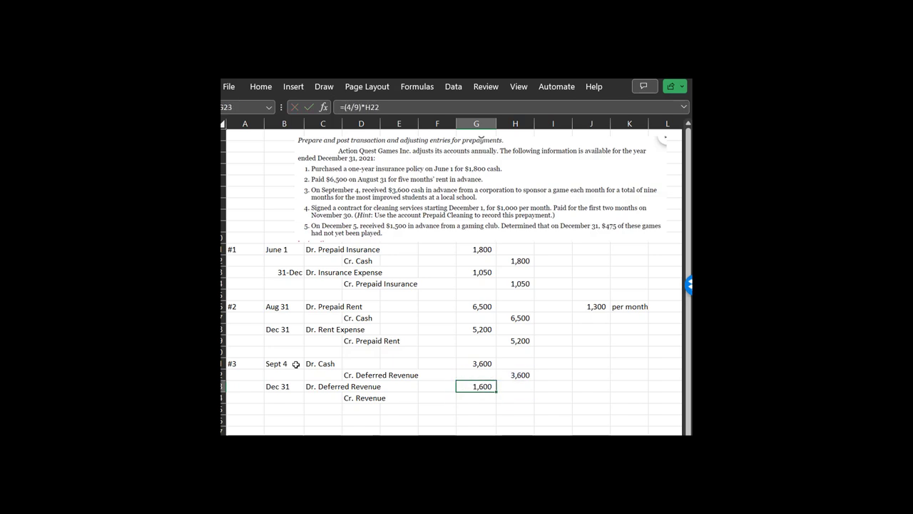
key("Down")
key("Right")
type("=")
key("Up")
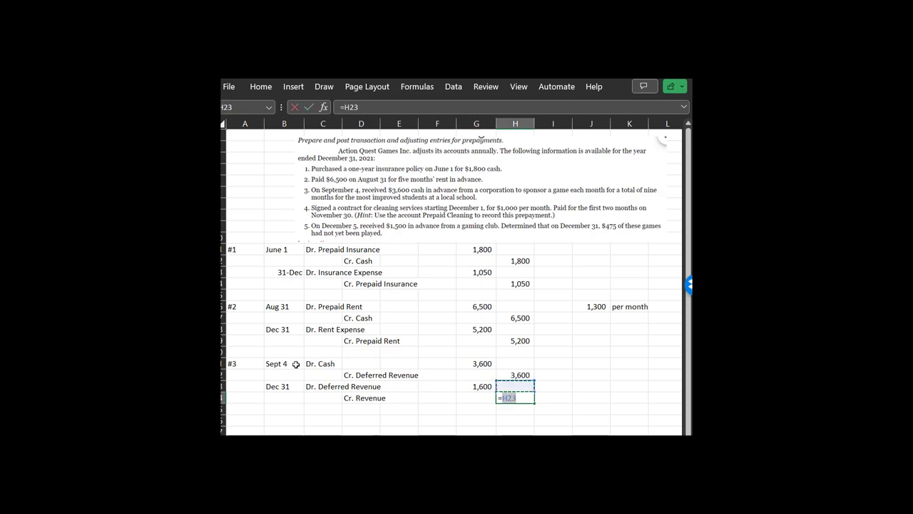
key("Left")
key("Return")
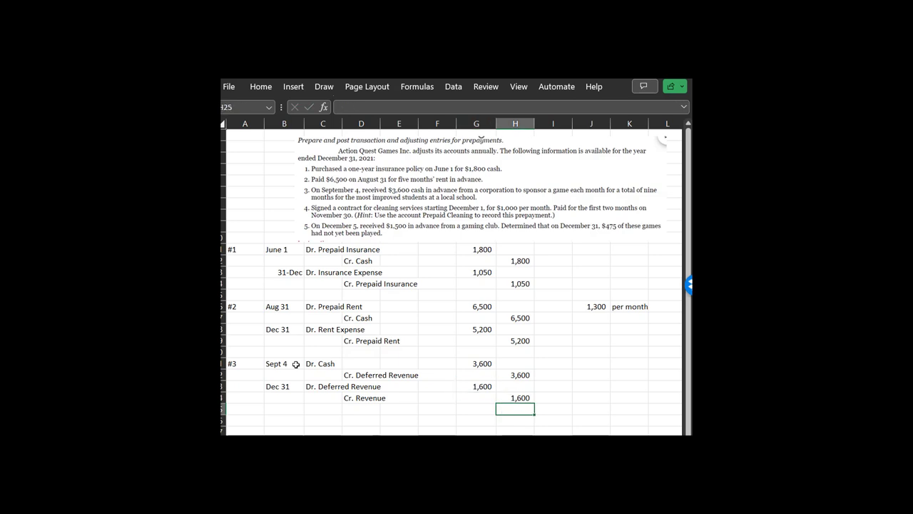
- Review the formulas behind the 1,600 and 3,600 amounts
key("Up")
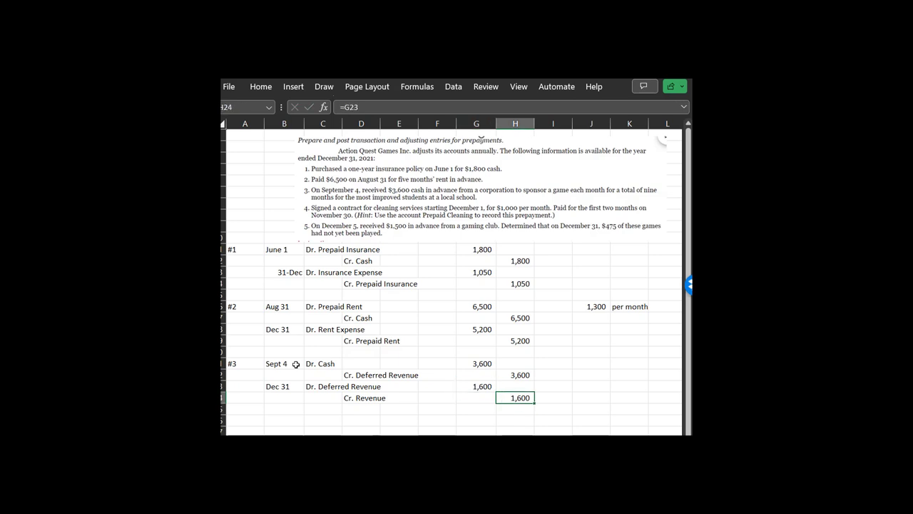
left_click(510, 374)
left_click(477, 385)
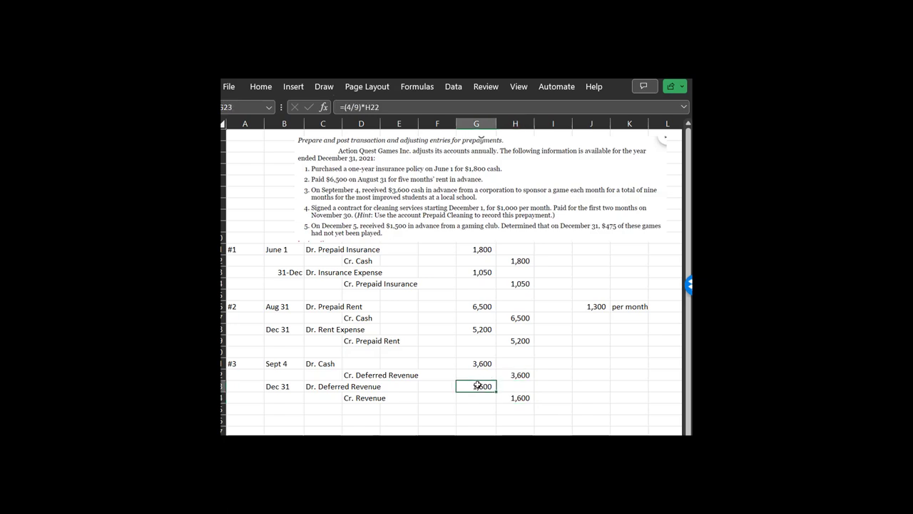
left_click(523, 376)
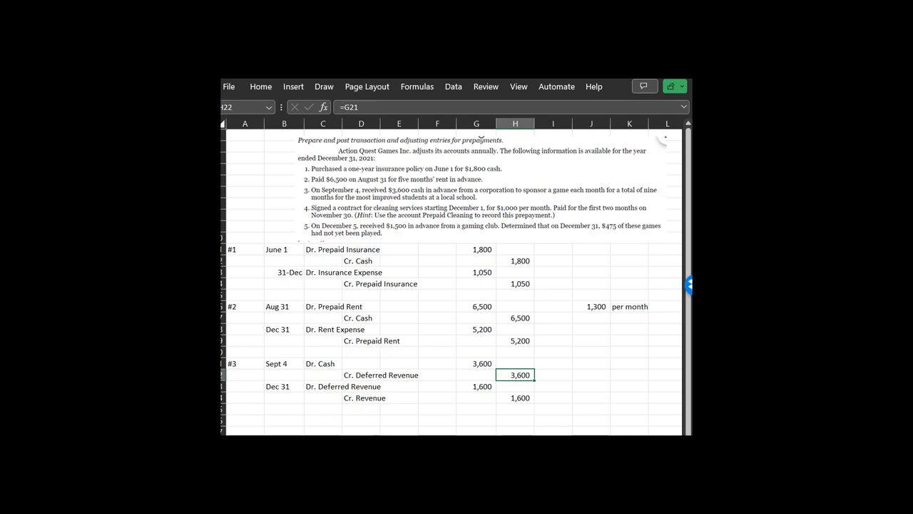
- Start transaction #4 with the label #4 and the date 'Nov 30
scroll(257, 286, "down", 5)
left_click(254, 262)
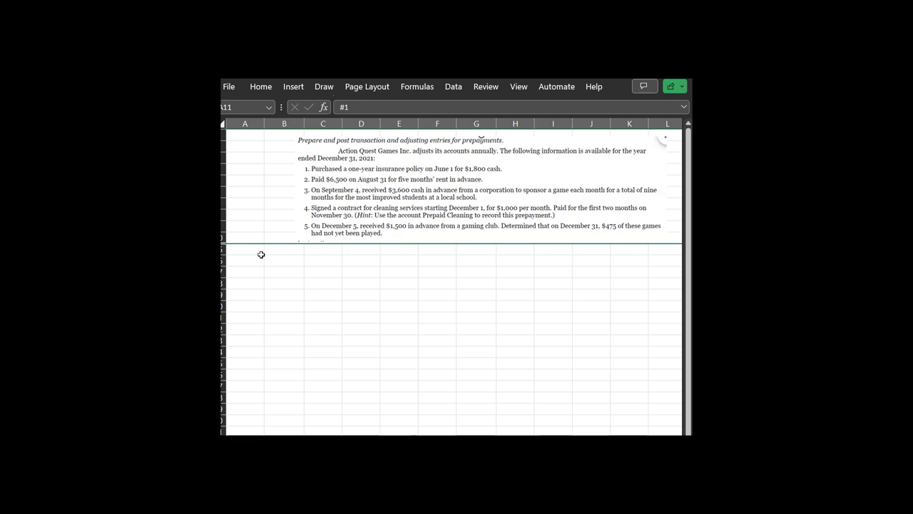
type("#4")
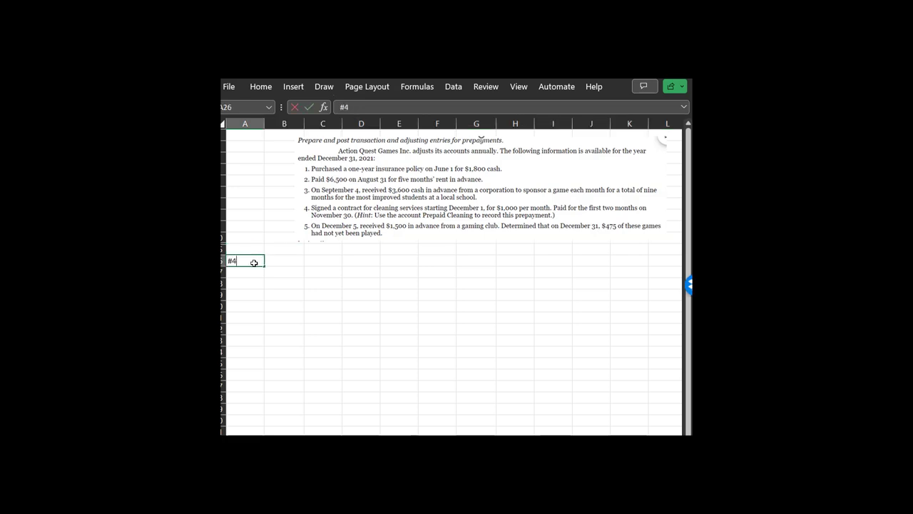
key("Tab")
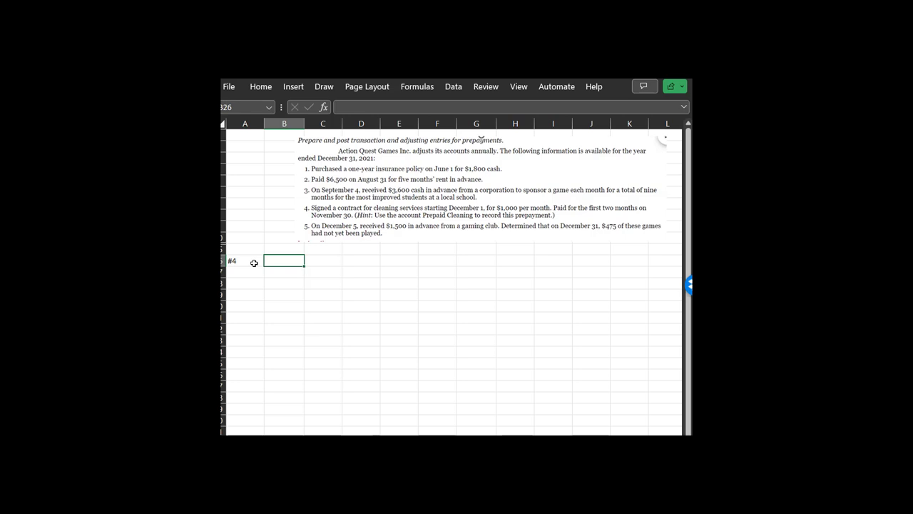
type("'Nov 30")
key("Tab")
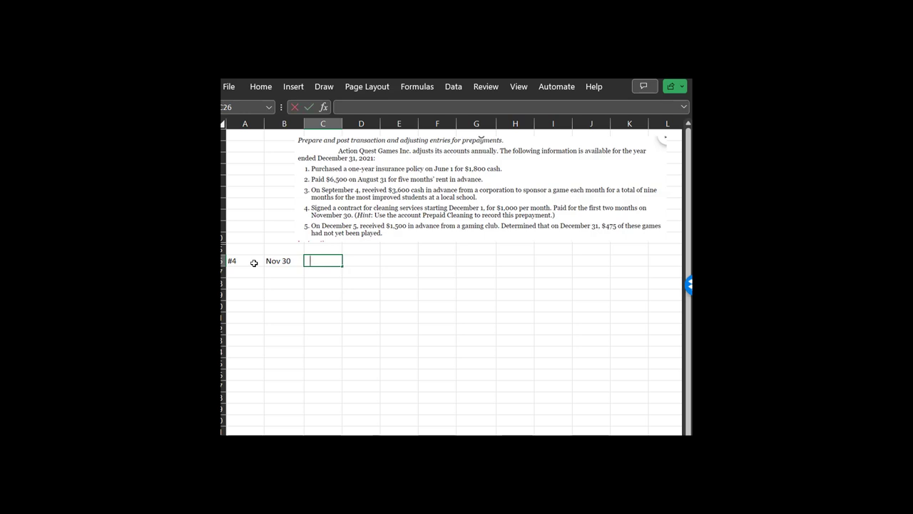
- Enter the debit line Dr. Prepaid Cleaning with amount =2*1000 (2,000)
type("Dr. Pre")
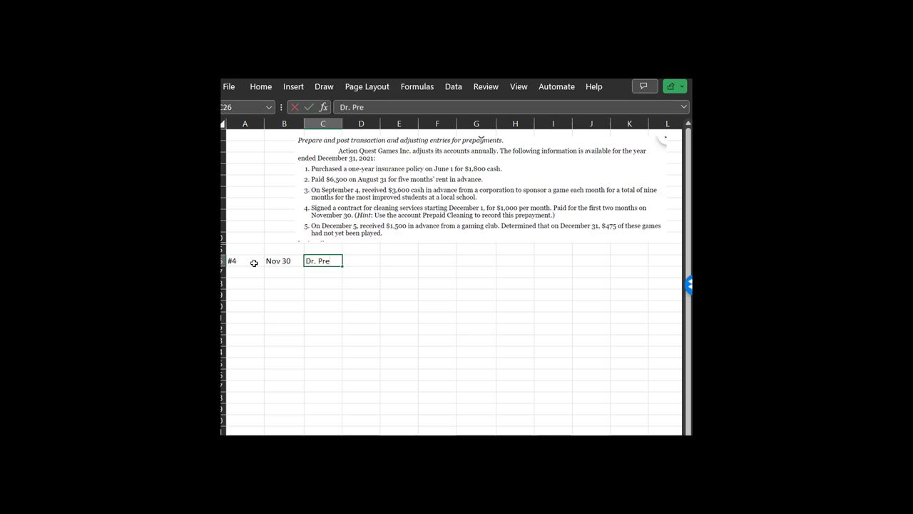
type("paid Cleaning E")
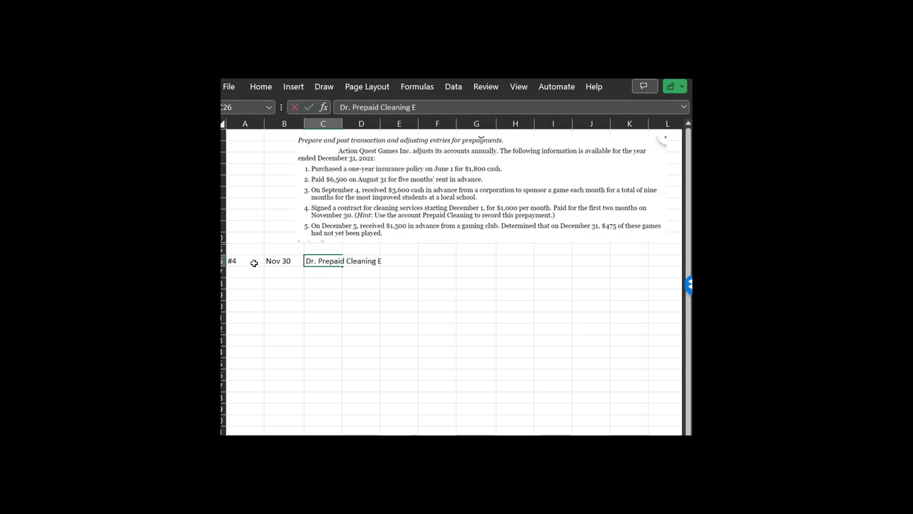
type("xpenses")
key("BackSpace")
key("BackSpace")
key("BackSpace")
key("BackSpace")
key("BackSpace")
key("BackSpace")
key("BackSpace")
key("BackSpace")
key("Return")
key("Up")
key("Right")
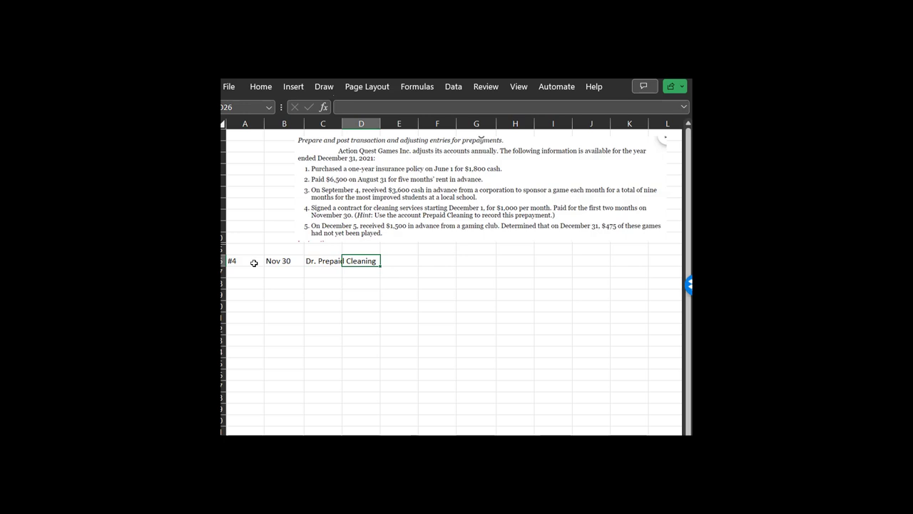
key("Right")
key("Right")
type("=")
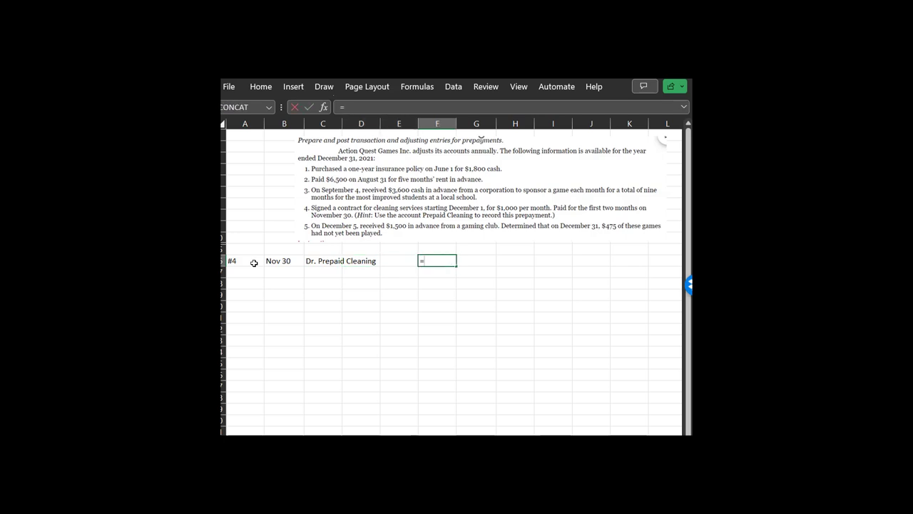
type("2*1000")
key("Return")
- Format the debit and credit columns F:G in Comma Style with no decimals
key("Up")
key("Left")
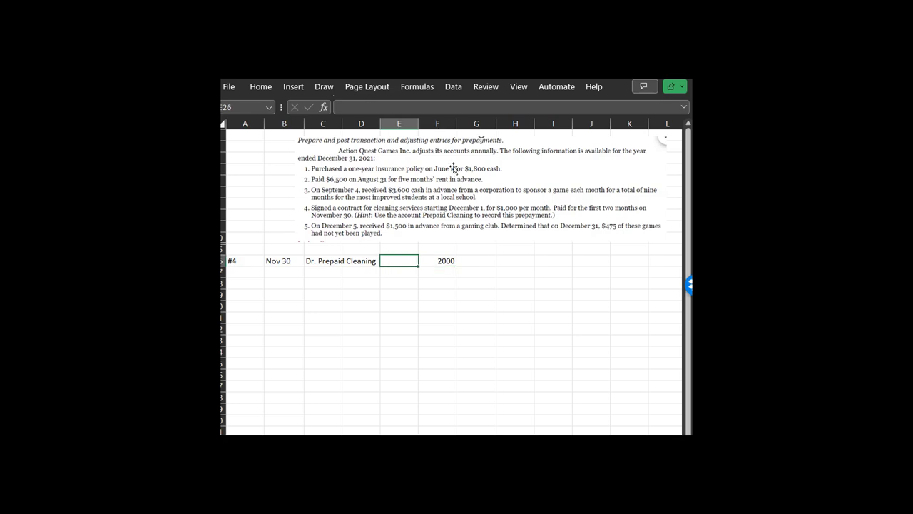
left_click(448, 119)
left_click(518, 265)
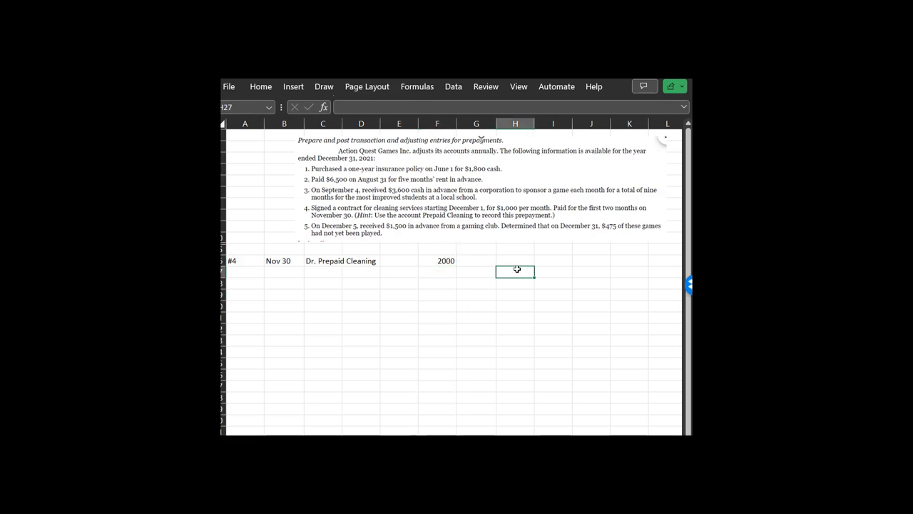
left_click(442, 261)
left_click(475, 260)
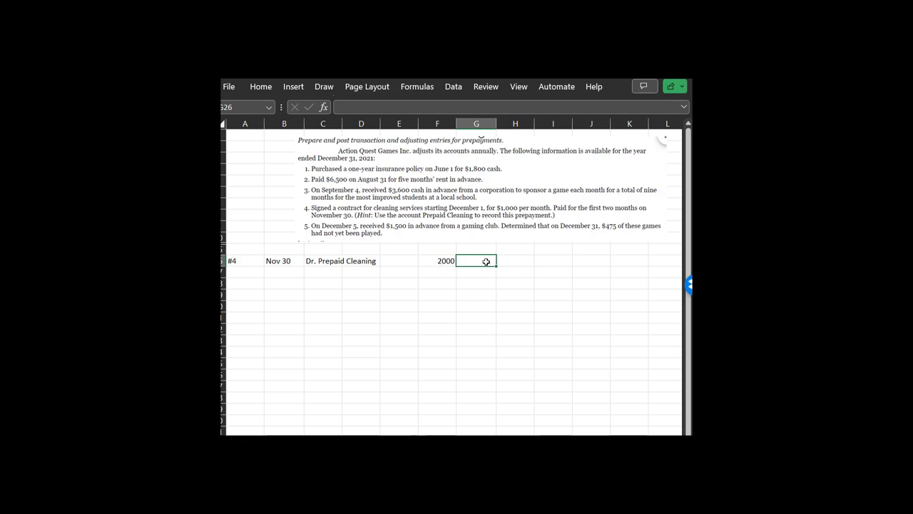
left_click_drag(443, 124, 476, 124)
left_click(266, 87)
left_click(354, 131)
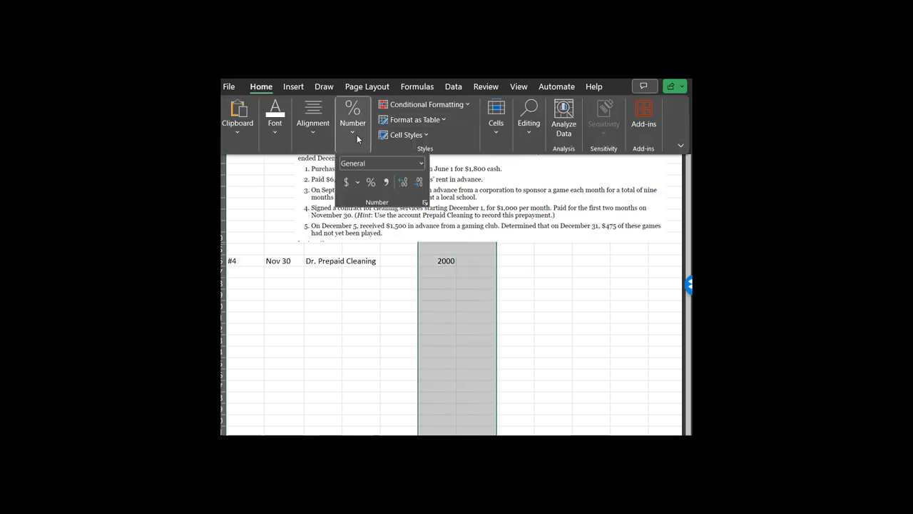
left_click(387, 185)
left_click(419, 187)
left_click(419, 187)
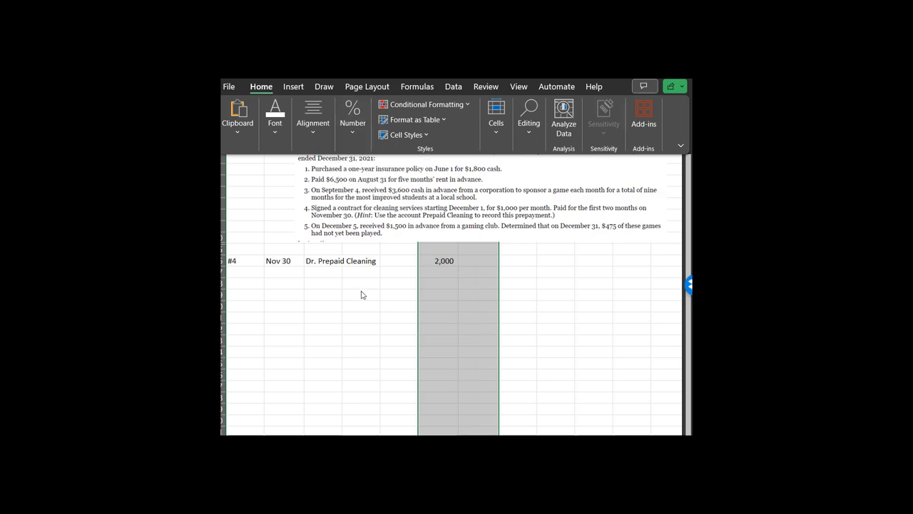
left_click(320, 279)
- Add the Cr. Cash line and copy the 2,000 amount into its credit cell
left_click(322, 277)
left_click(352, 277)
type("Cr")
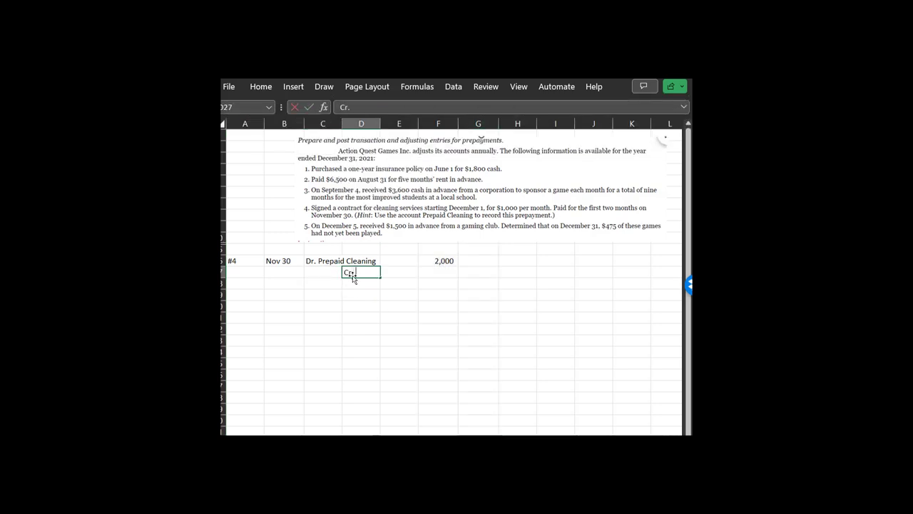
type(". Cash")
key("Right")
key("Right")
key("Right")
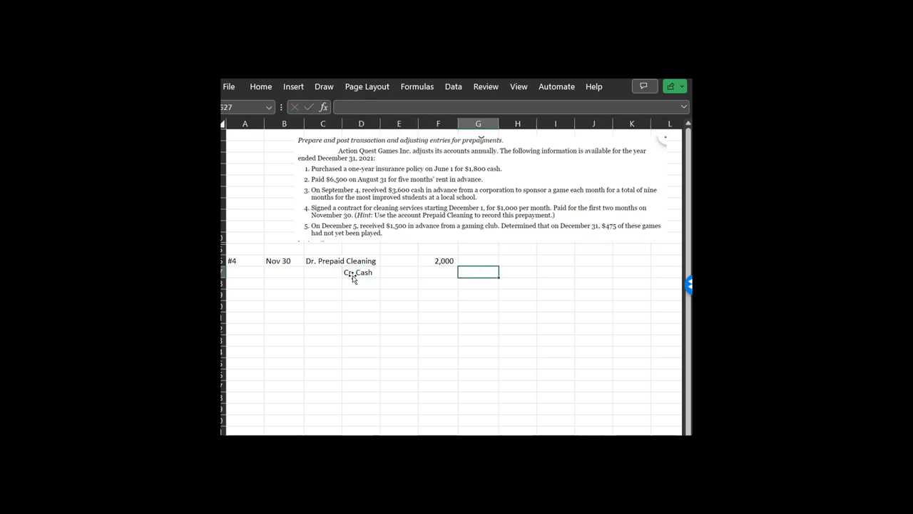
key("Up")
key("Left")
key("ctrl+c")
key("Down")
key("Right")
key("ctrl+v")
key("Down")
key("Left")
key("Left")
key("Left")
key("Left")
key("Left")
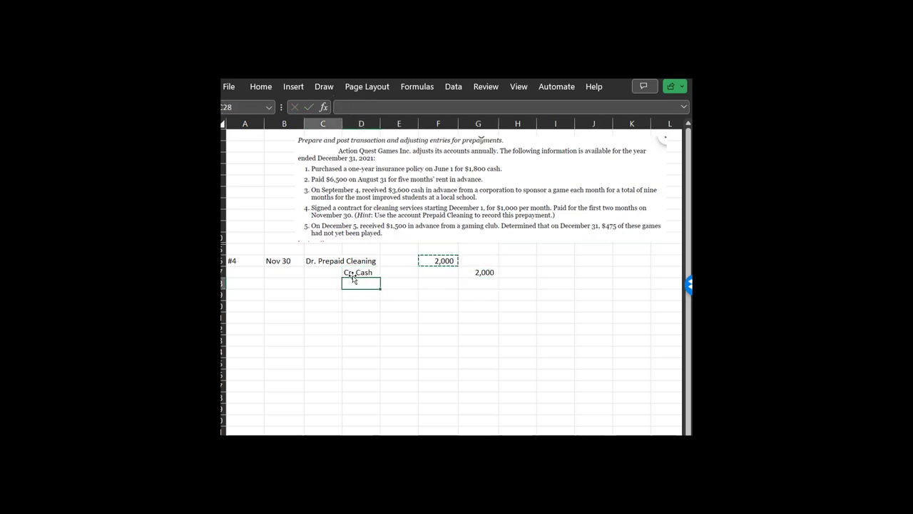
key("Up")
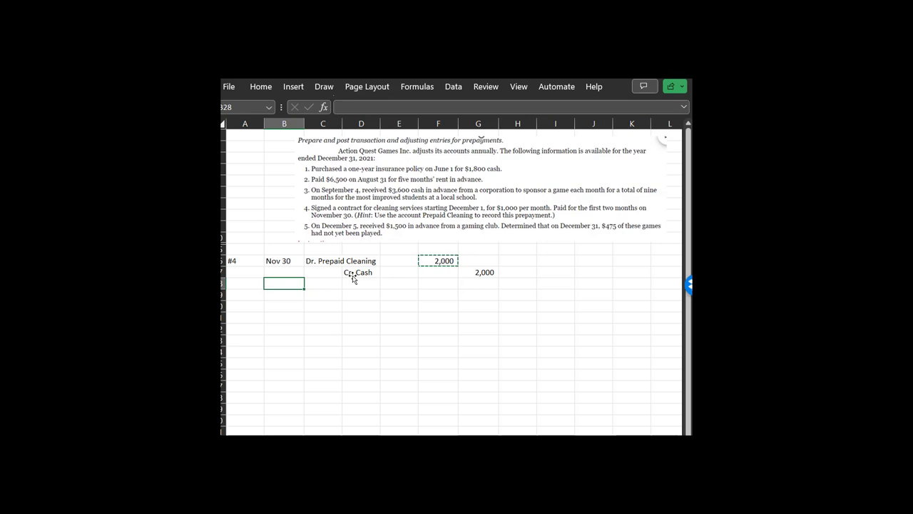
- Enter the Dec 31 line Dr. Cleaning Expense with amount =G27/2 (1,000)
type("'Dec 31")
key("Return")
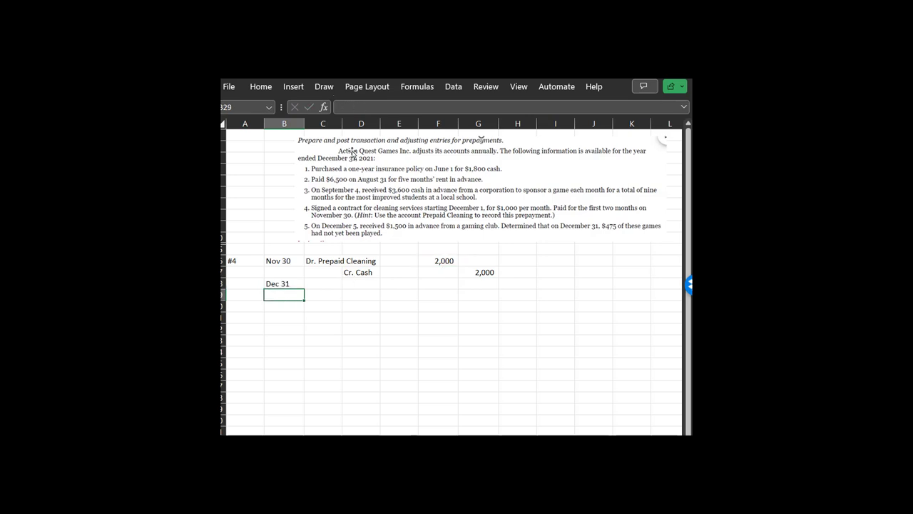
left_click(324, 288)
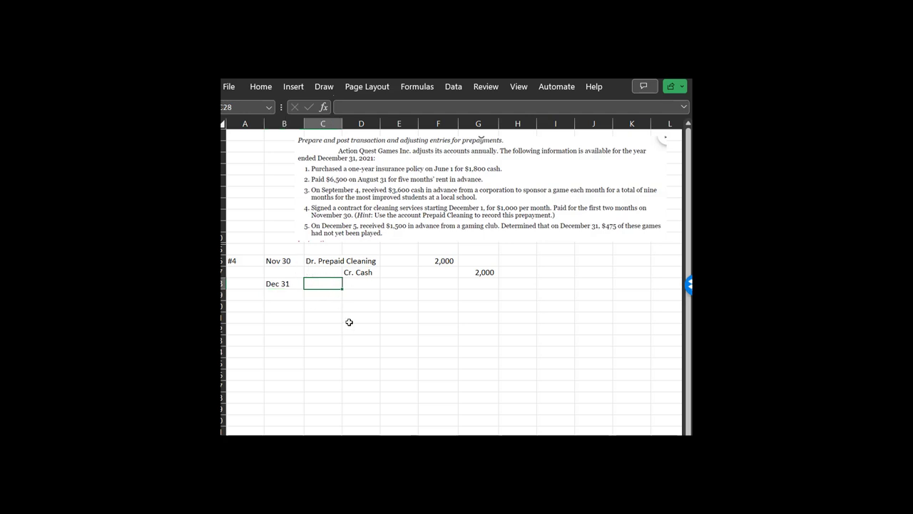
type("Dr. Cleaning Ep")
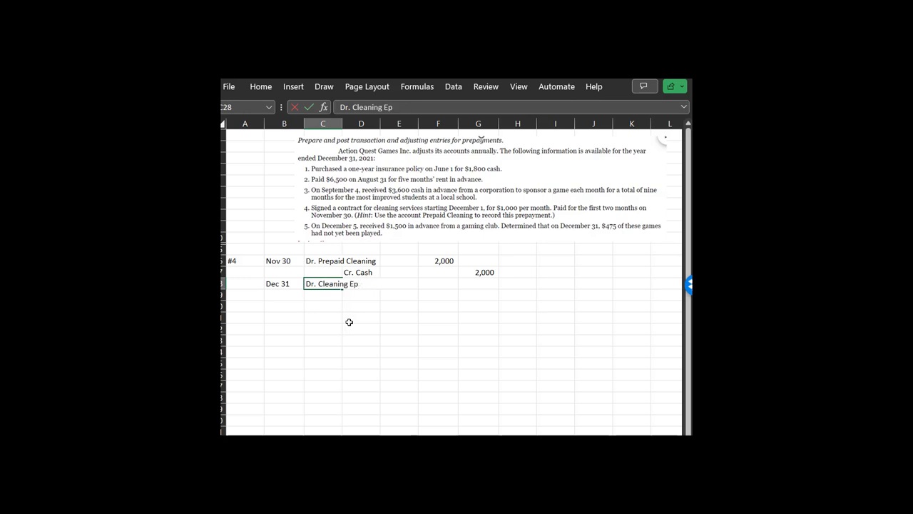
key("BackSpace")
type("xep")
type("pe")
type("nse")
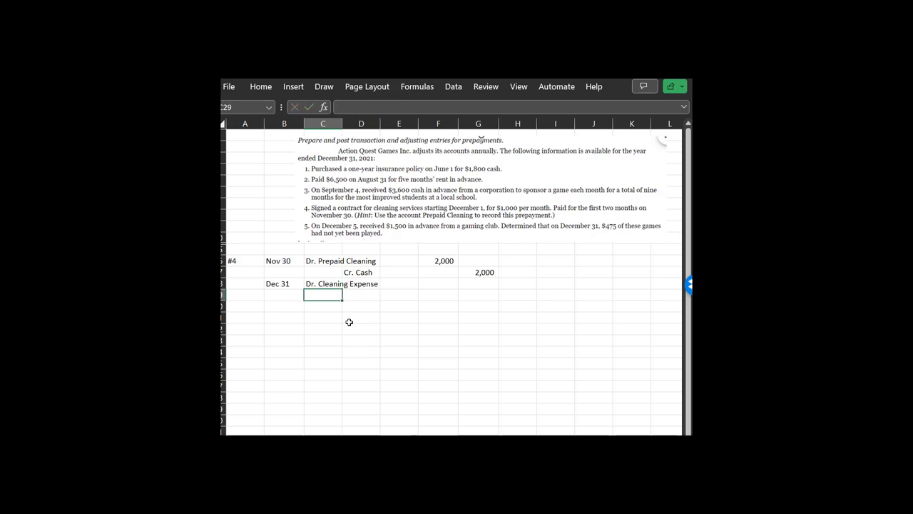
key("Tab")
key("Tab")
key("Tab")
type("=")
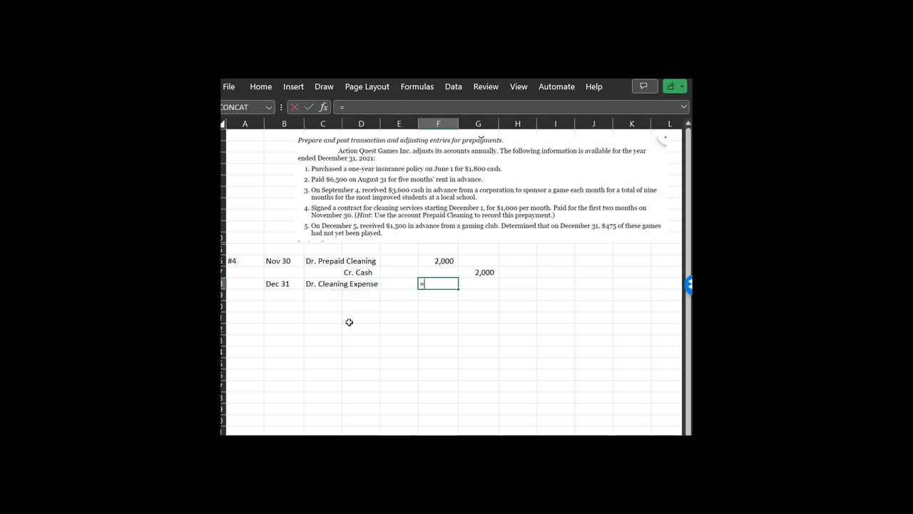
type("G27/2")
key("Return")
- Add the Cr. Prepaid Cleaning line with a 1,000 credit
key("Left")
key("Left")
key("Left")
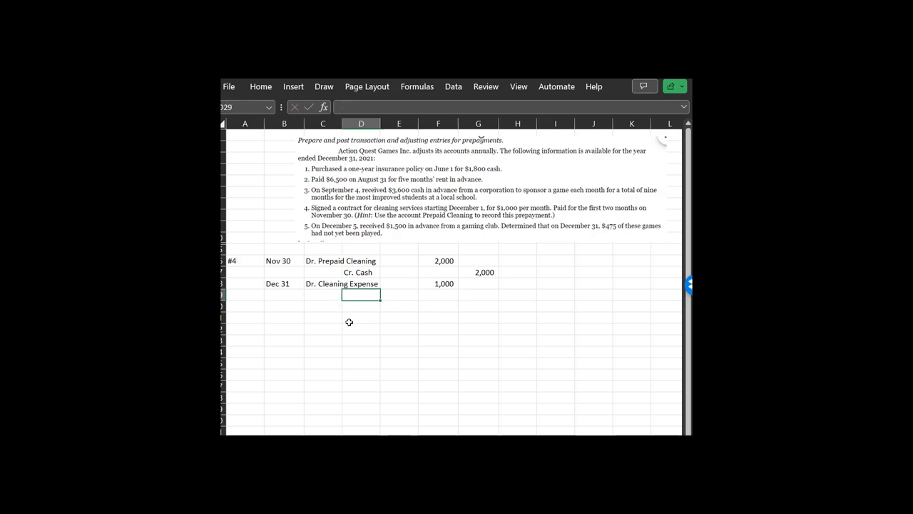
type("Cr. Prepaid")
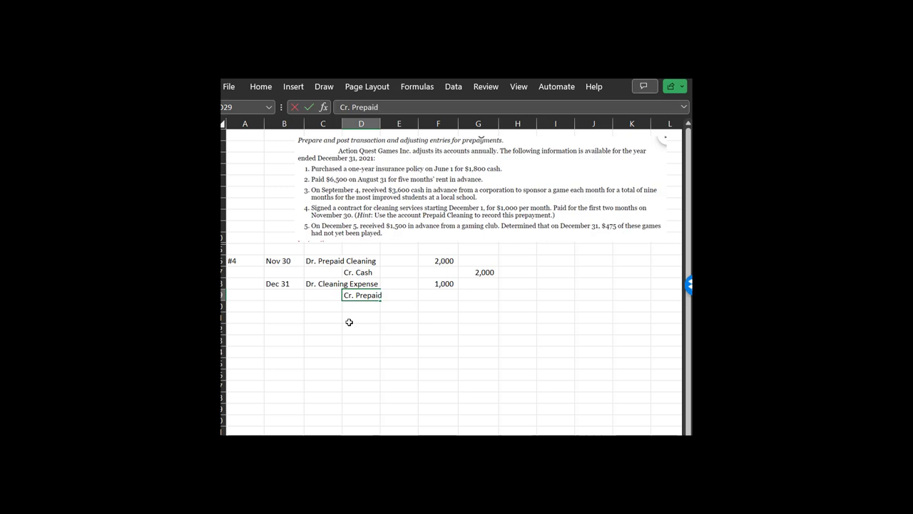
type(" Cleaning")
key("Right")
key("Right")
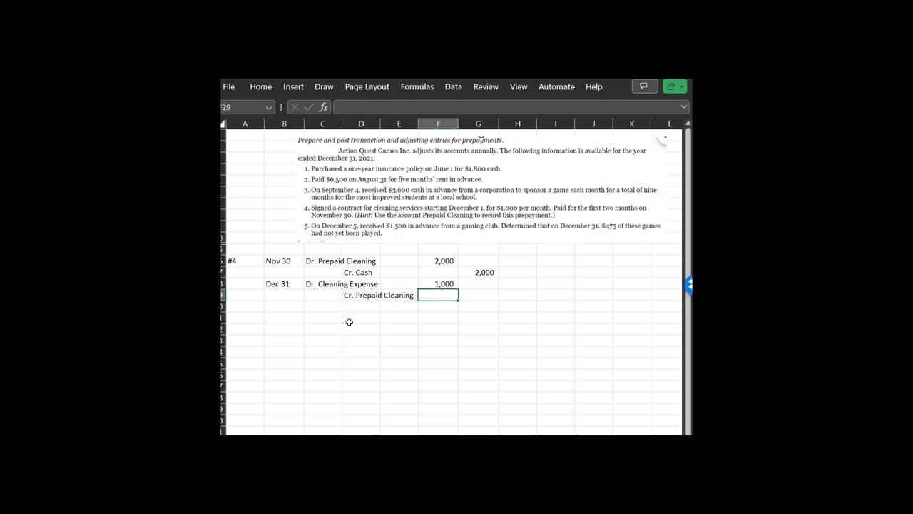
key("Up")
left_click_drag(339, 260, 365, 261)
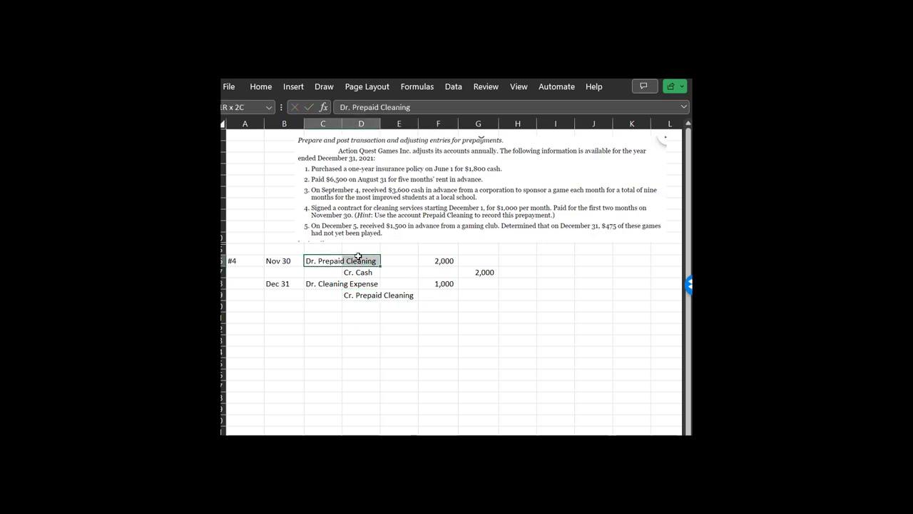
left_click(467, 296)
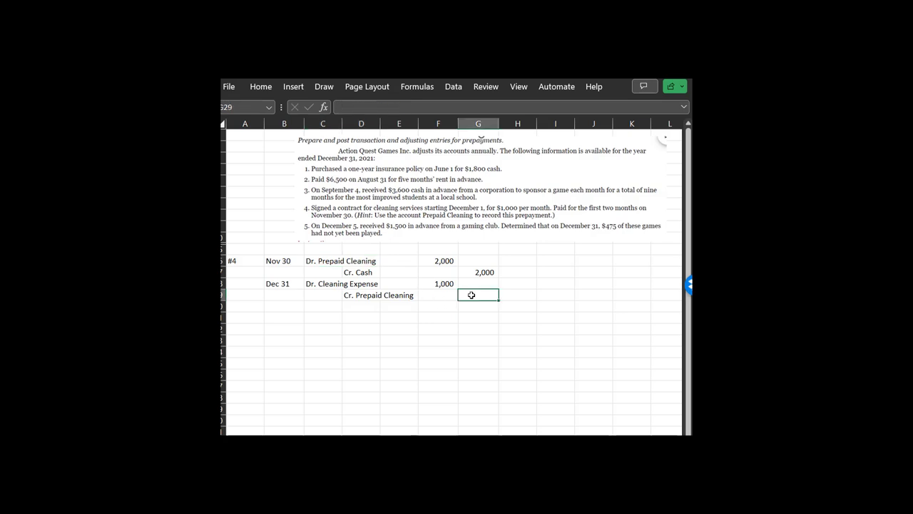
type("1,000")
key("Return")
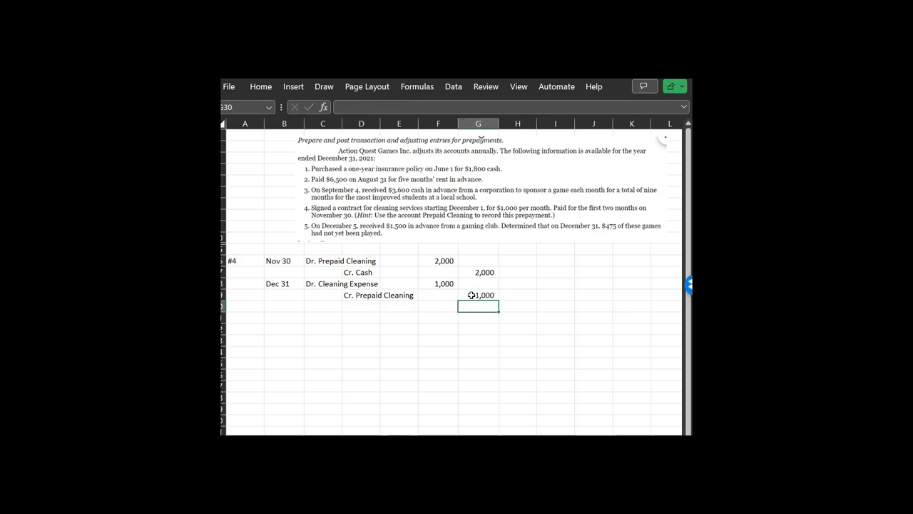
- Move to column A two rows below #4, ready for the #5 block
key("Up")
key("Left")
key("Left")
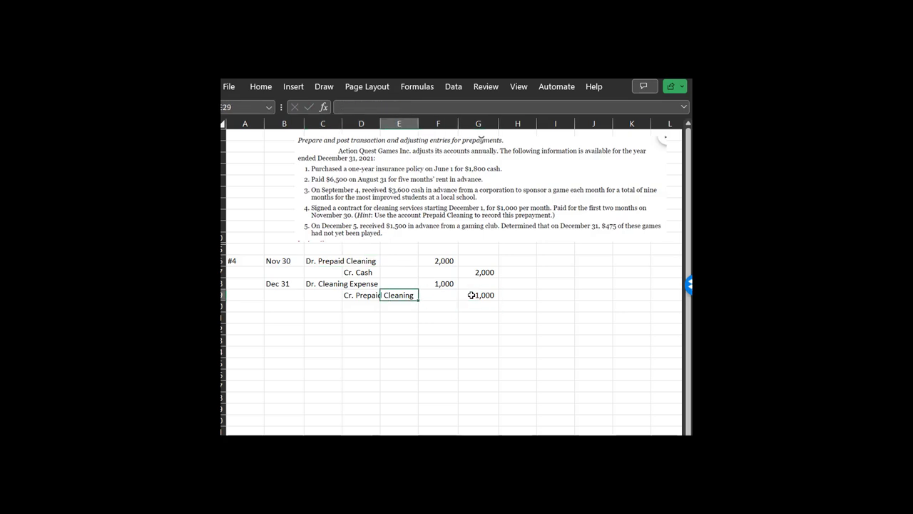
key("Down")
key("Down")
key("Left")
key("Left")
key("Left")
key("Left")
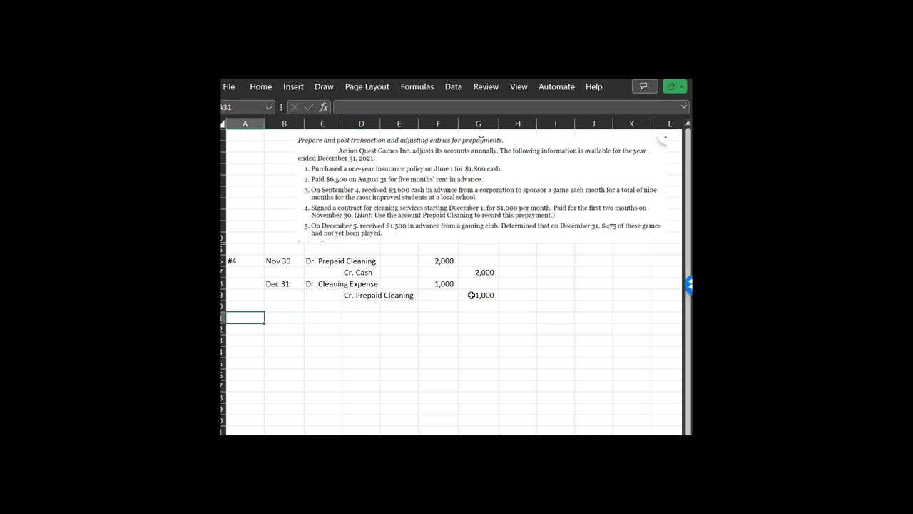
- Label transaction #5 and enter the Dec 5 line Dr. Cash 1500
type("#5")
key("Right")
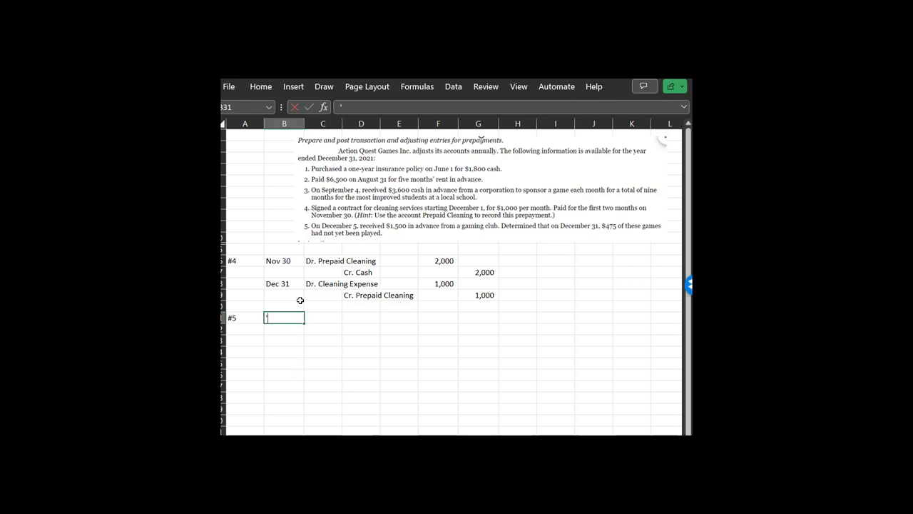
type("Dec 5")
key("Tab")
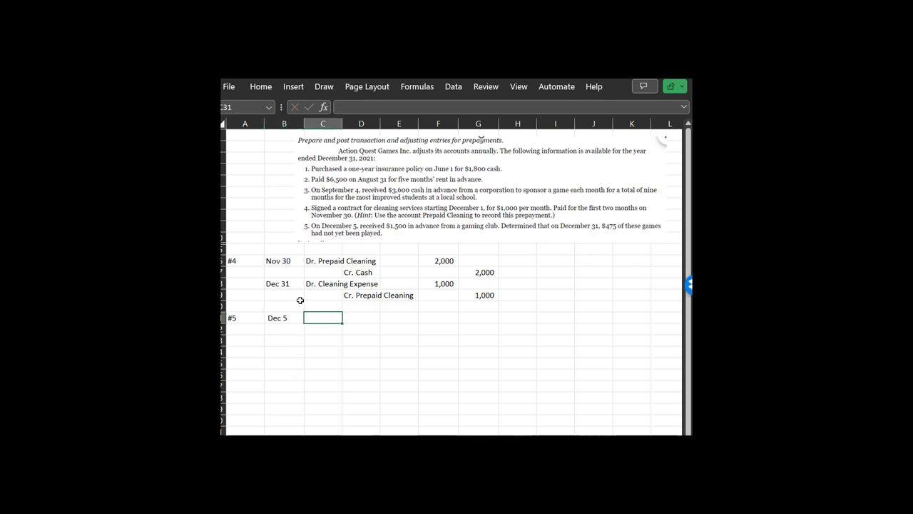
type("Dr. Cash")
key("Tab")
key("Tab")
key("Tab")
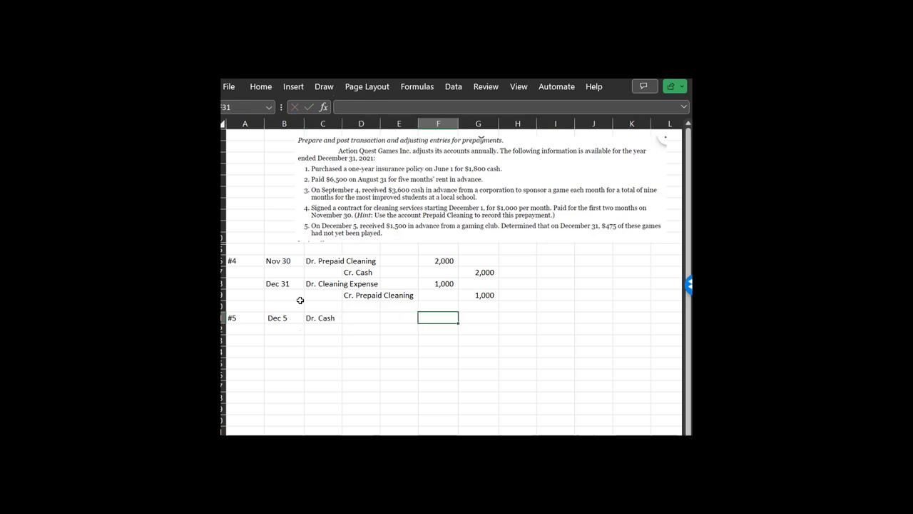
type("1500")
key("Return")
- Add the Cr. Deferred Revenue line with amount =F31 (1,500)
key("Left")
key("Left")
key("Left")
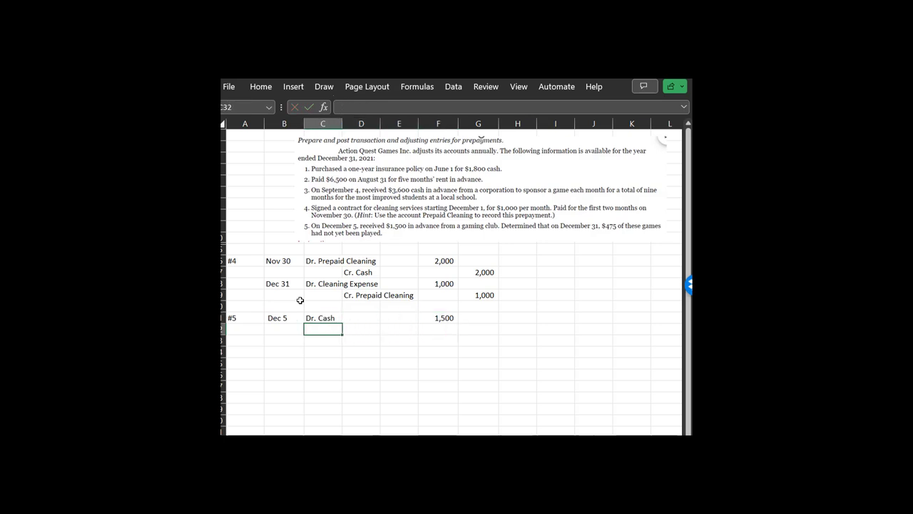
key("Right")
type("Cr. Def")
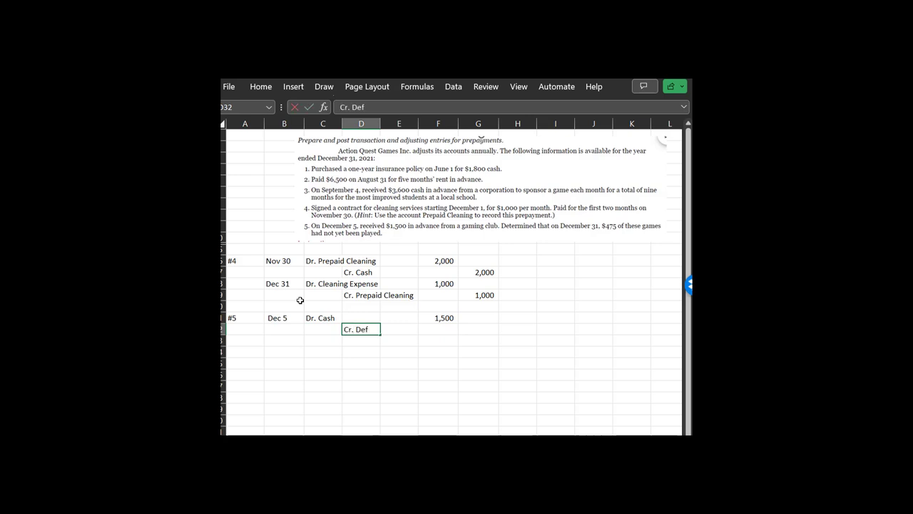
type("erred Revenue")
key("Return")
key("Up")
key("Right")
key("Right")
key("Right")
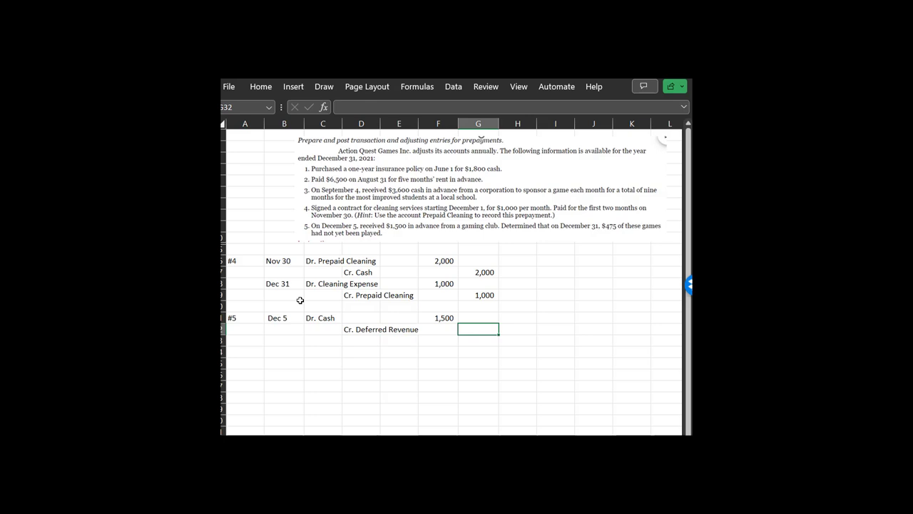
type("=")
key("Up")
key("Left")
key("Return")
key("Left")
key("Left")
key("Left")
key("Left")
key("Left")
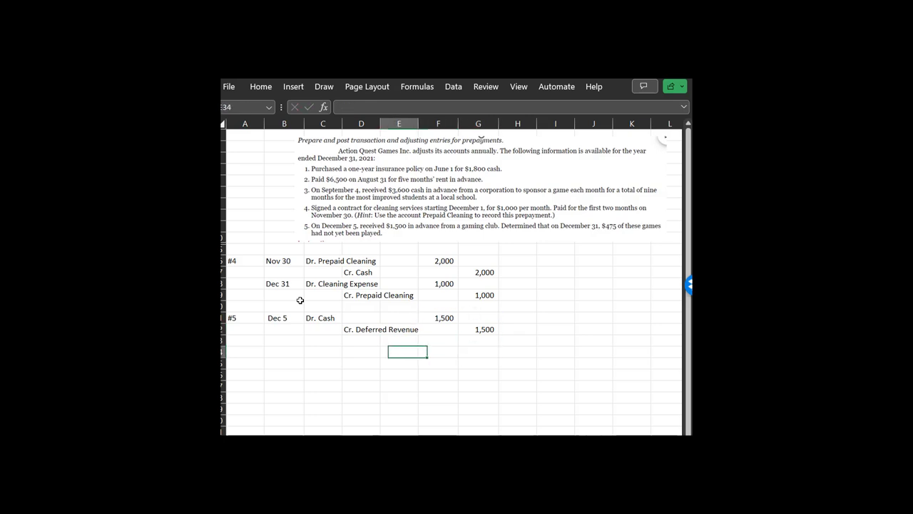
- Enter the date Dec 31 in B33 and the debit account Dr. Deferred Revenue in C33
type("'D")
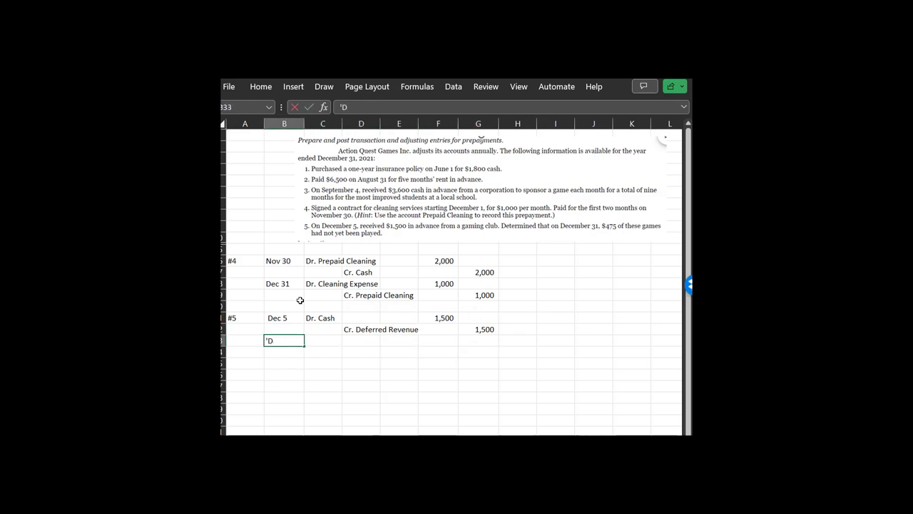
type("e 31 31")
key("Return")
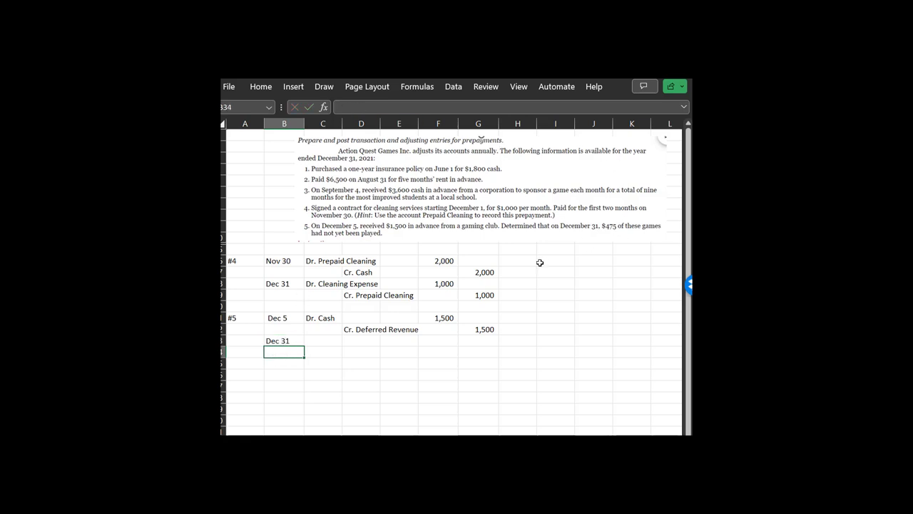
left_click(336, 341)
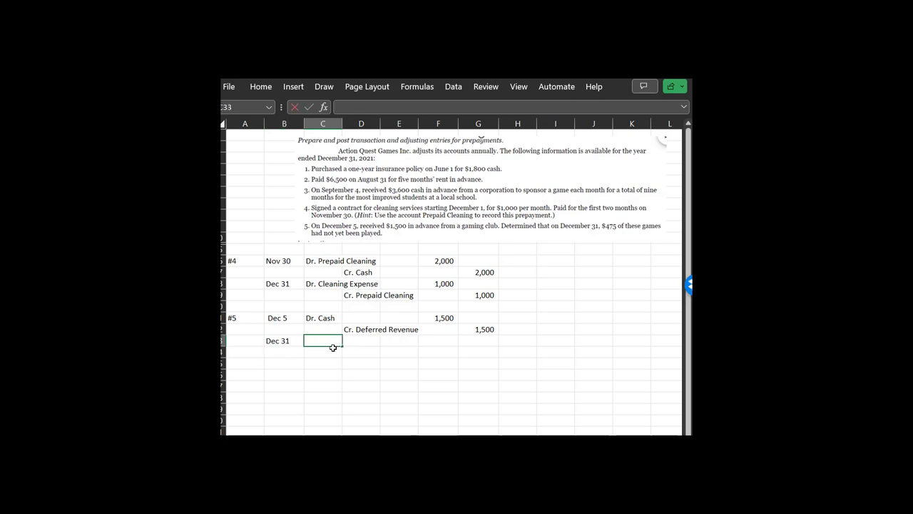
type("Dr. Deferred Revenue")
key("Return")
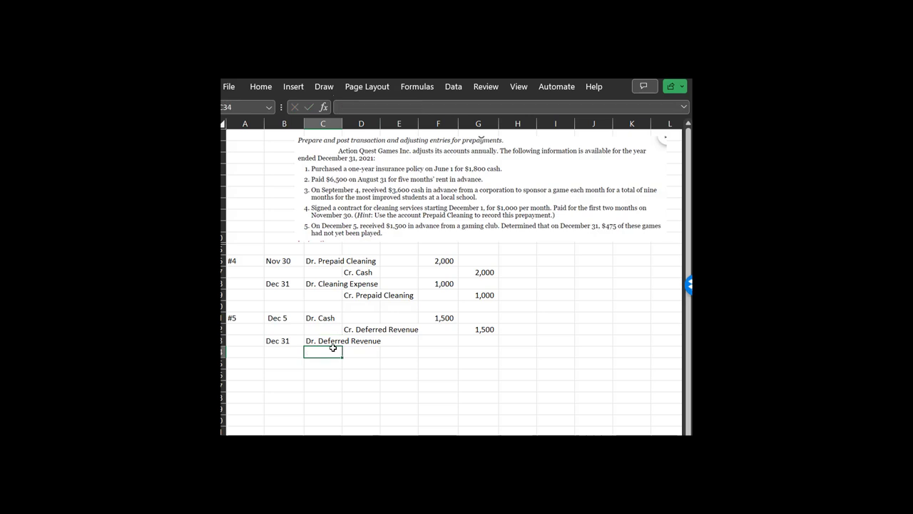
- Enter the credit account Cr. Sponsorship Revenue in D34
key("Tab")
type("Cr. ")
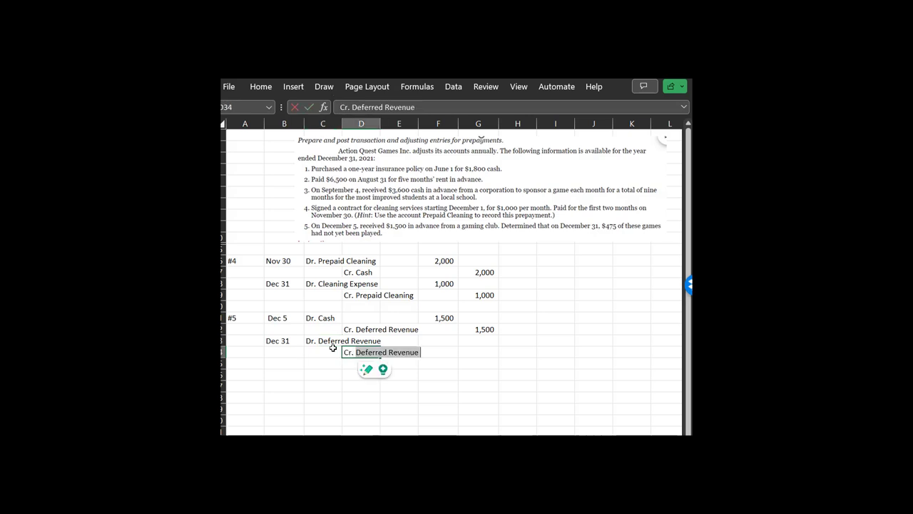
type("Sponsor")
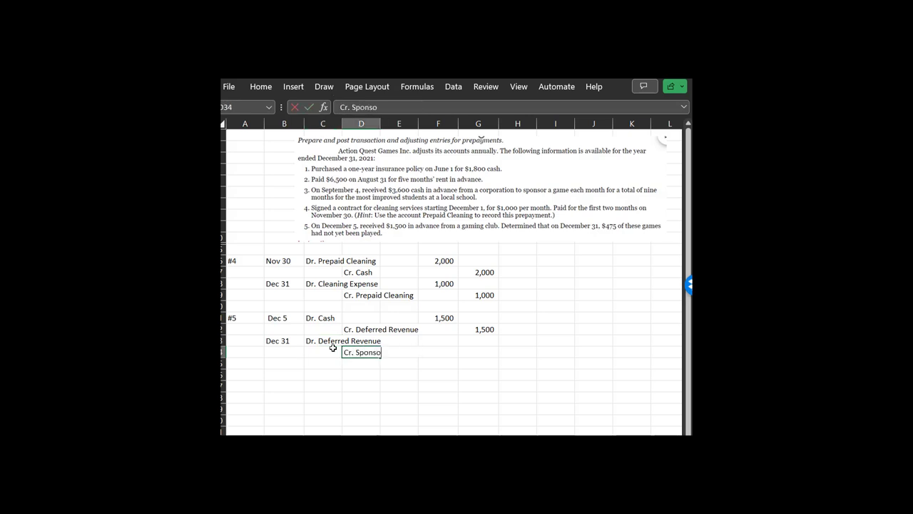
key("BackSpace")
key("BackSpace")
type("sors")
key("BackSpace")
type("ship Reve")
key("BackSpace")
key("BackSpace")
key("BackSpace")
type("vn")
key("BackSpace")
key("BackSpace")
type("enue")
key("Return")
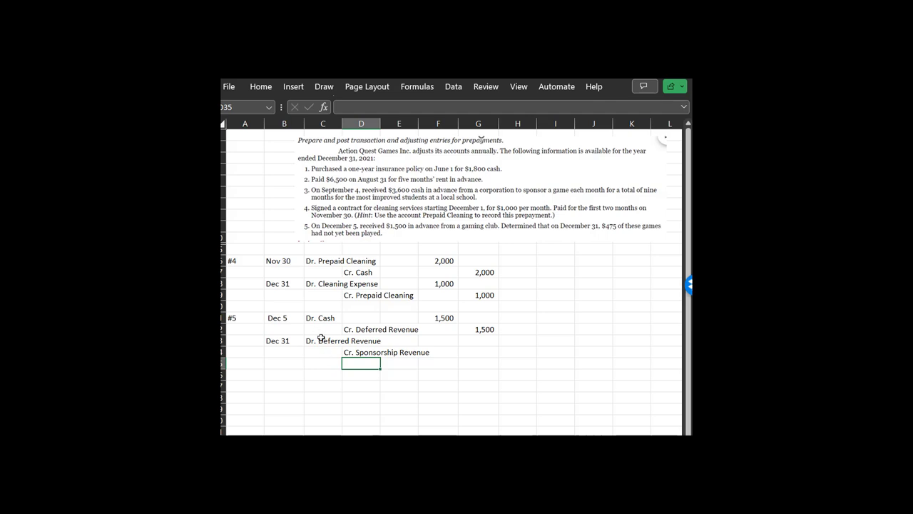
- Enter =G32-475 in F33 and =F33 in G34, giving 1,025 debit and credit
left_click(446, 345)
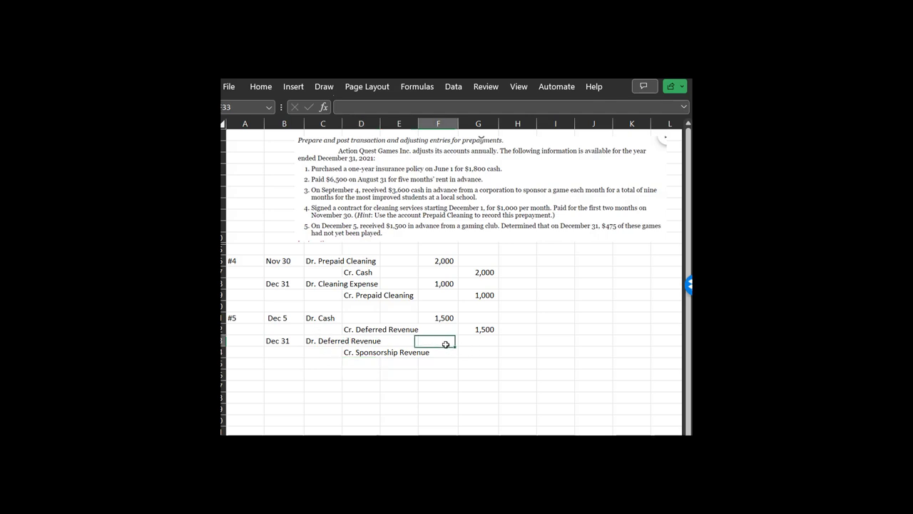
type("=")
key("Up")
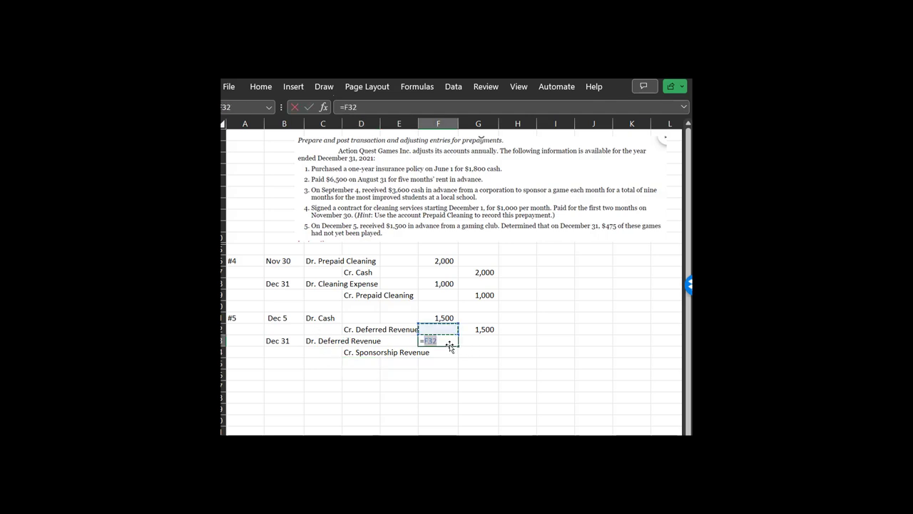
key("Right")
type("-475")
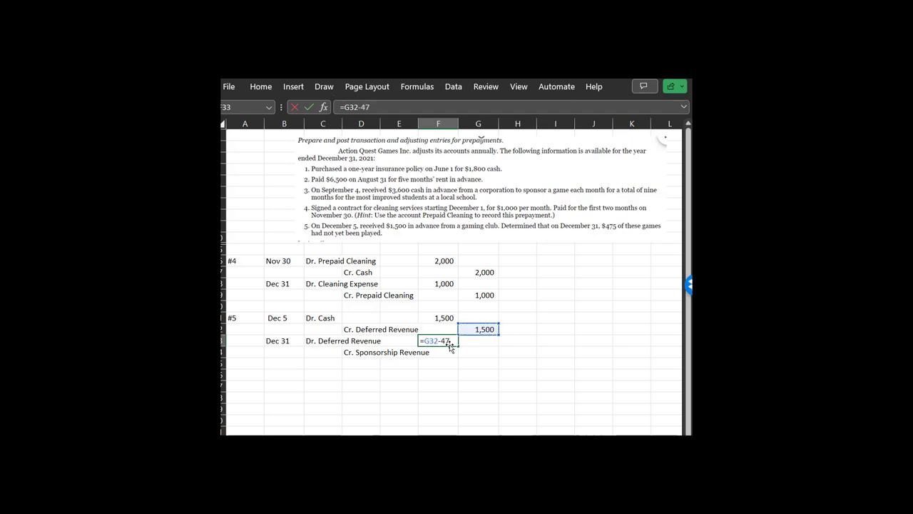
key("Return")
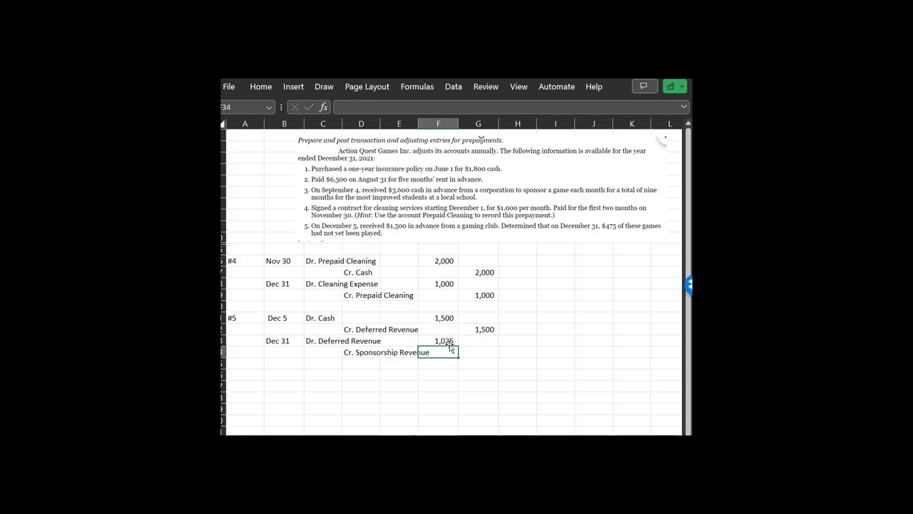
key("Right")
type("=")
left_click(450, 344)
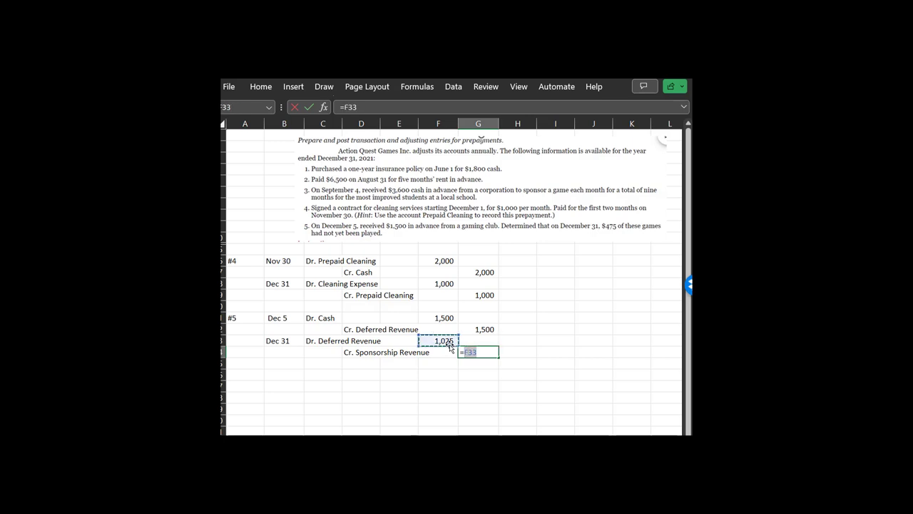
key("Return")
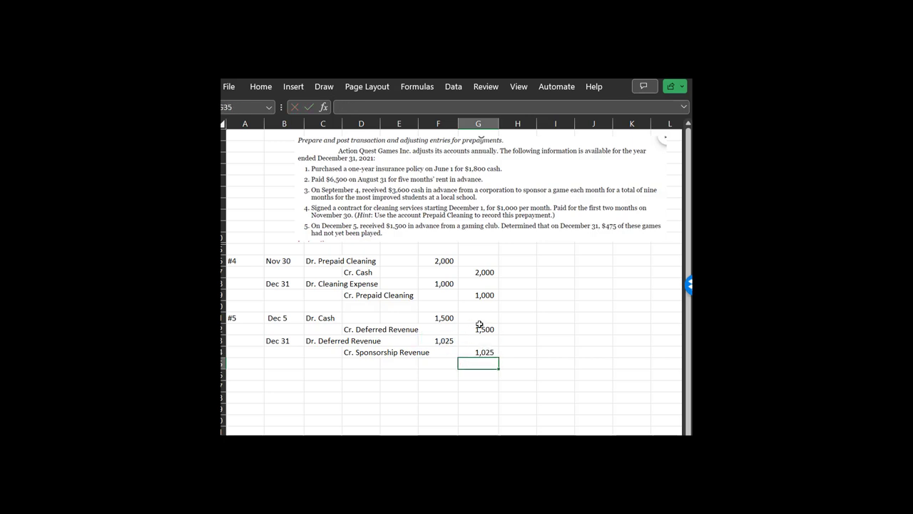
- Check that =G32-F33 in H32 gives 475, then delete the check formula
left_click(479, 326)
left_click(532, 329)
type("=")
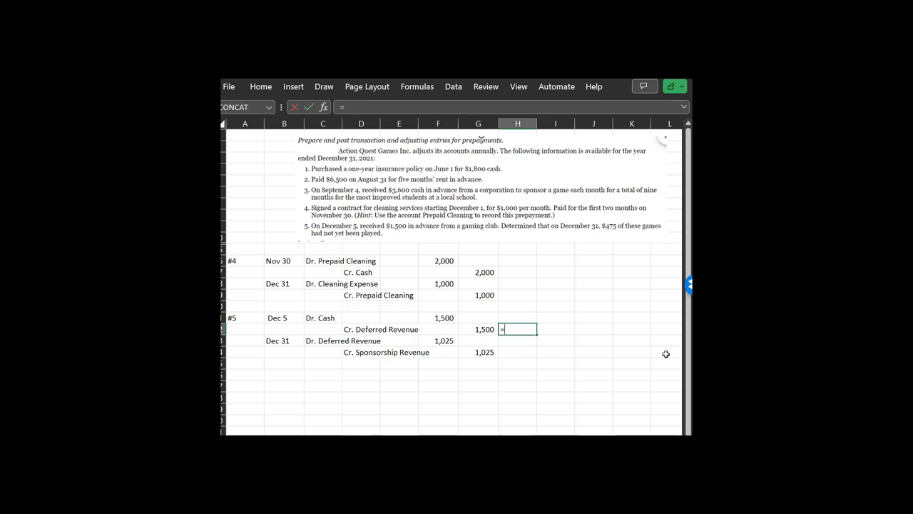
key("Left")
type("-")
key("Down")
key("Down")
key("Left")
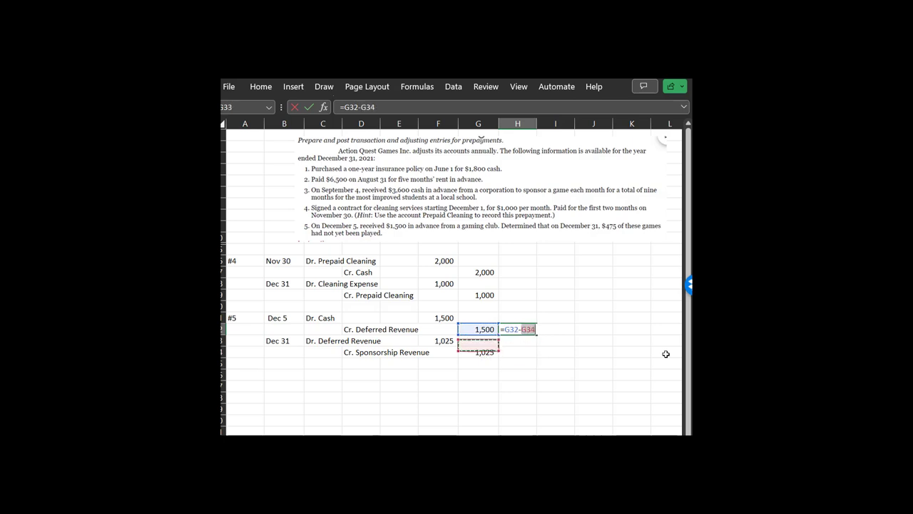
key("Up")
key("Left")
key("Return")
key("Up")
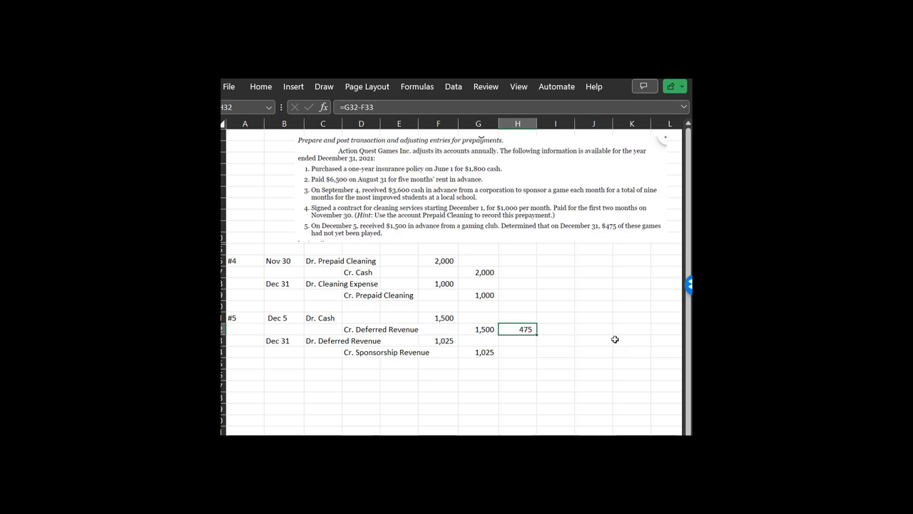
key("Delete")
key("Return")
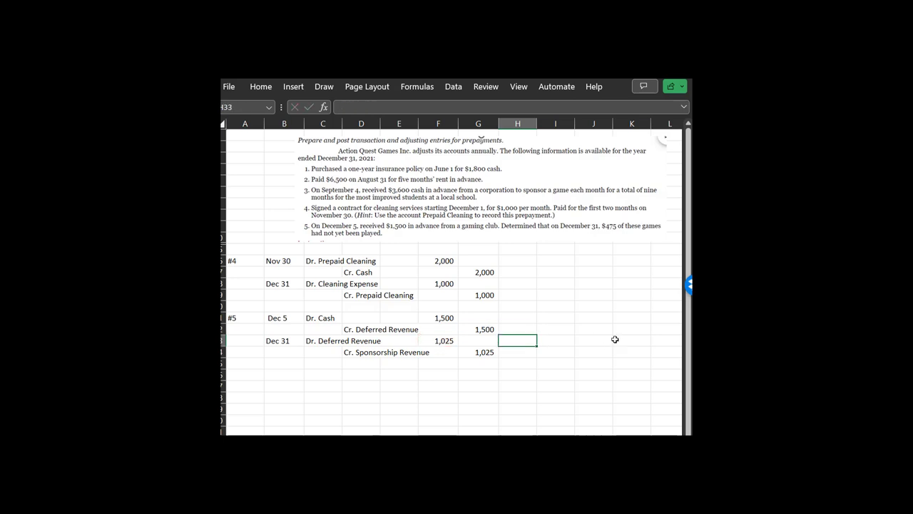